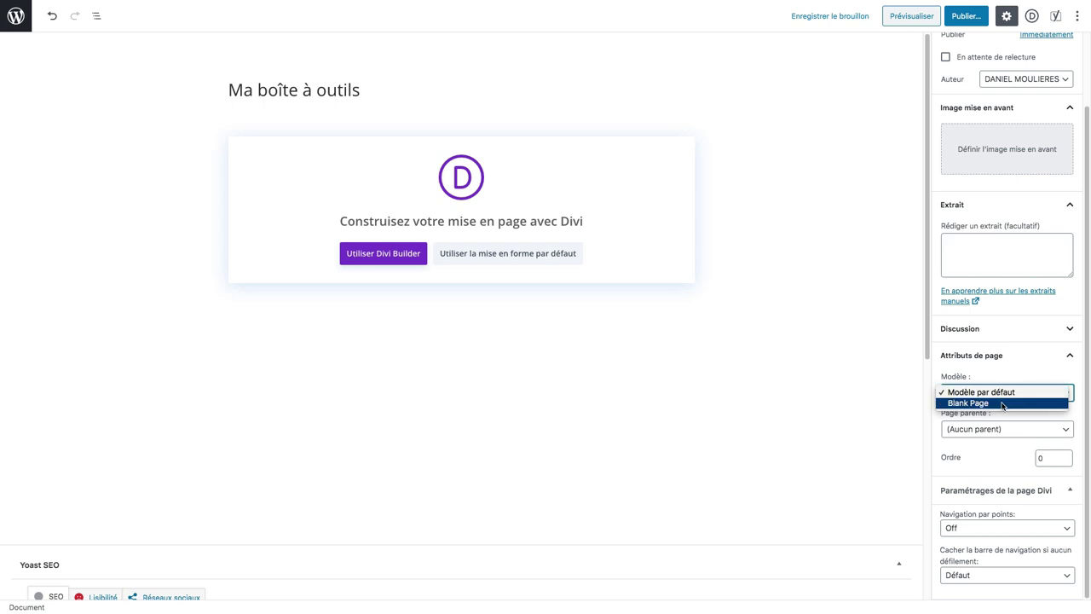
- Assign the Blank Page template to the page and start building it from scratch with Divi Builder
{"action": "left_click", "coordinate": [1003, 404]}
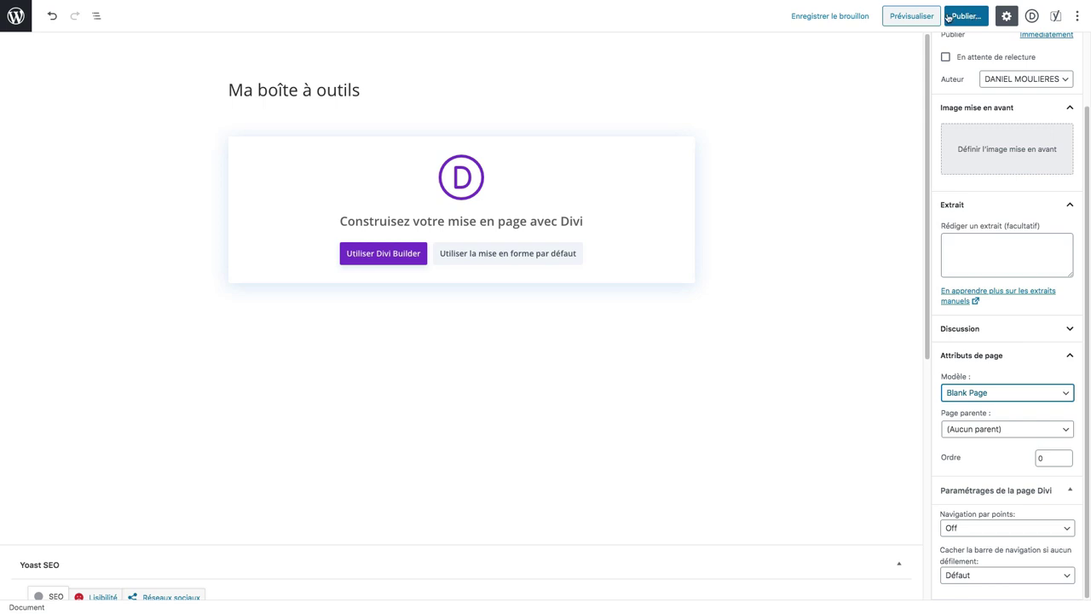
{"action": "left_click", "coordinate": [362, 255]}
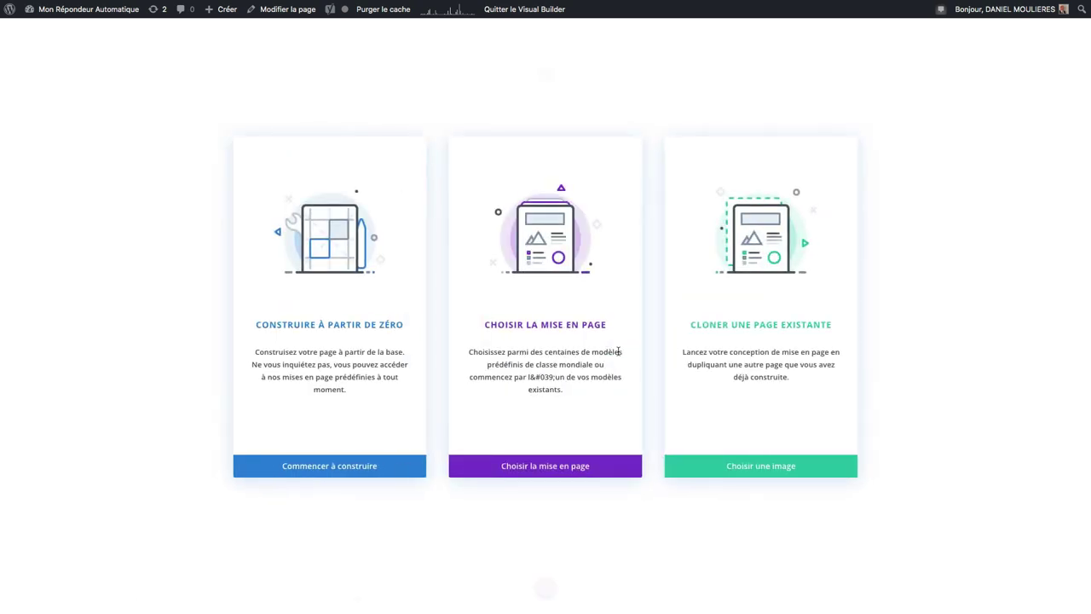
{"action": "left_click", "coordinate": [350, 315]}
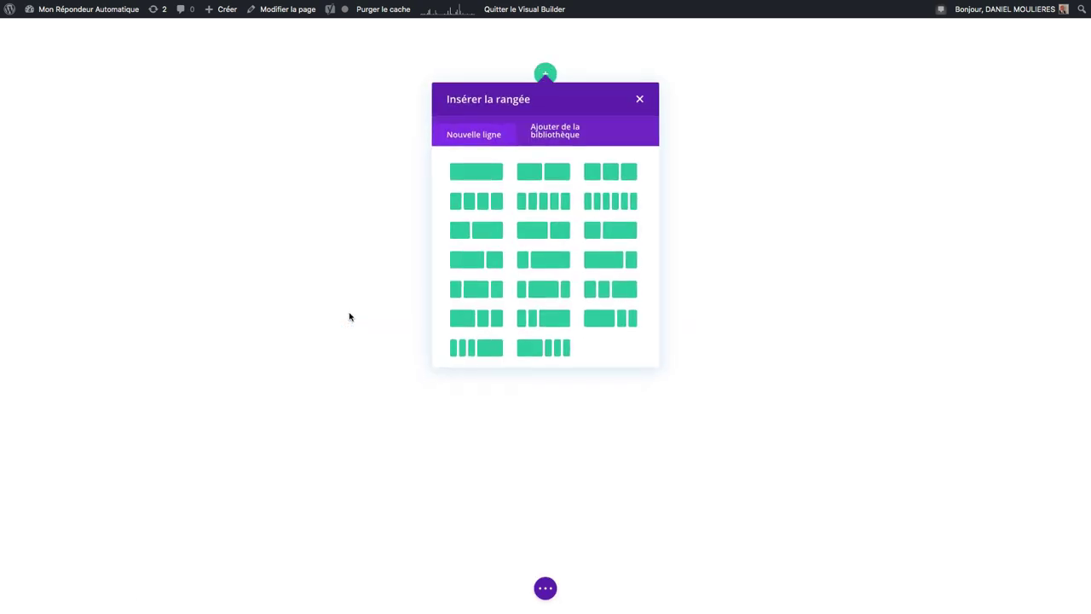
- Insert a single-column row containing a Texte module and save the module with its default content
{"action": "left_click", "coordinate": [478, 173]}
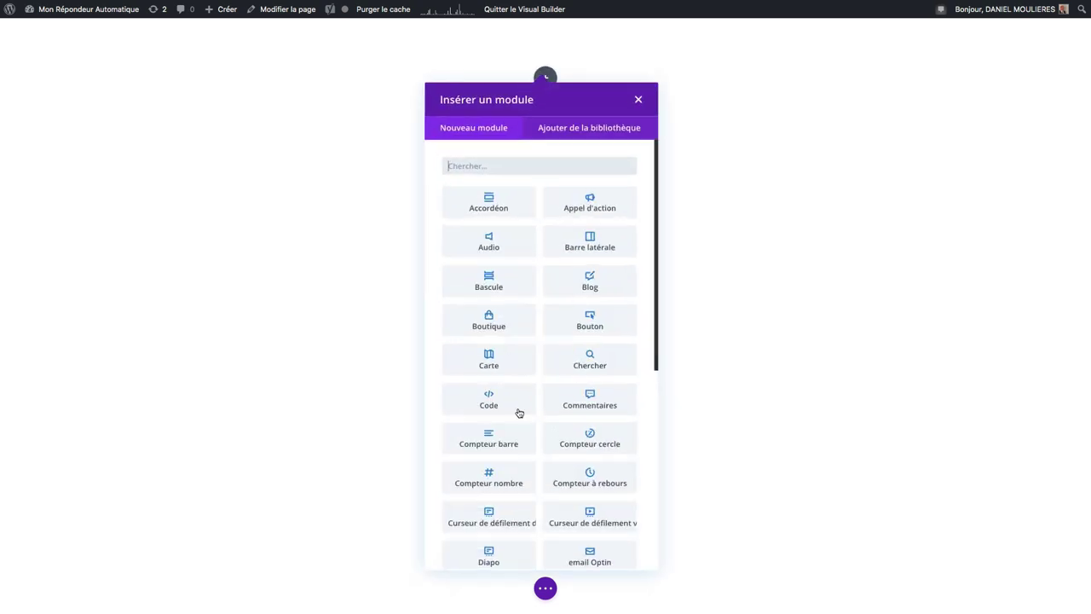
{"action": "left_click", "coordinate": [495, 171]}
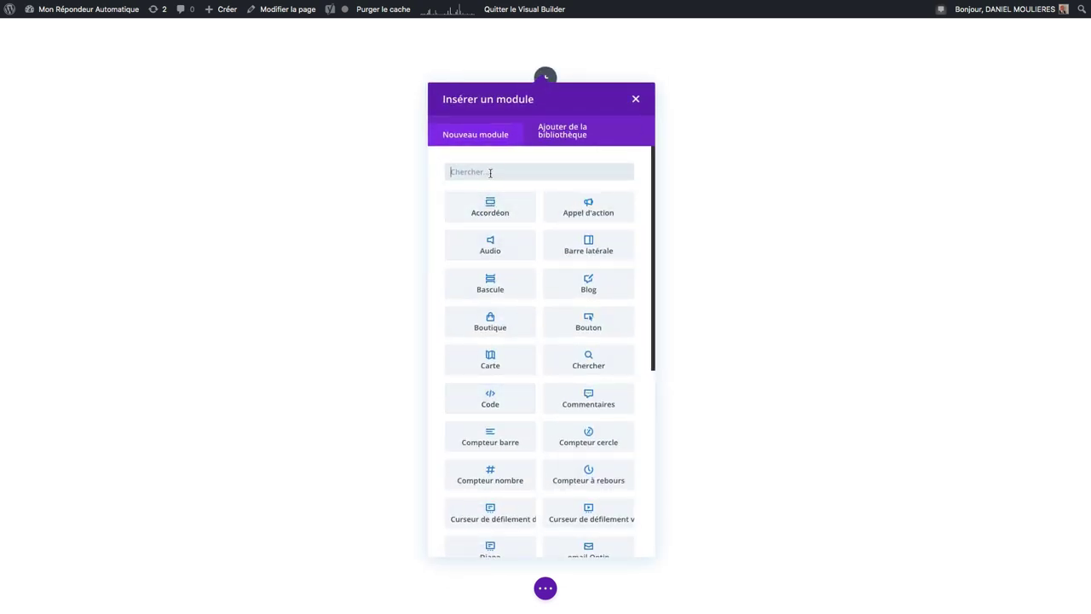
{"action": "left_click", "coordinate": [490, 172]}
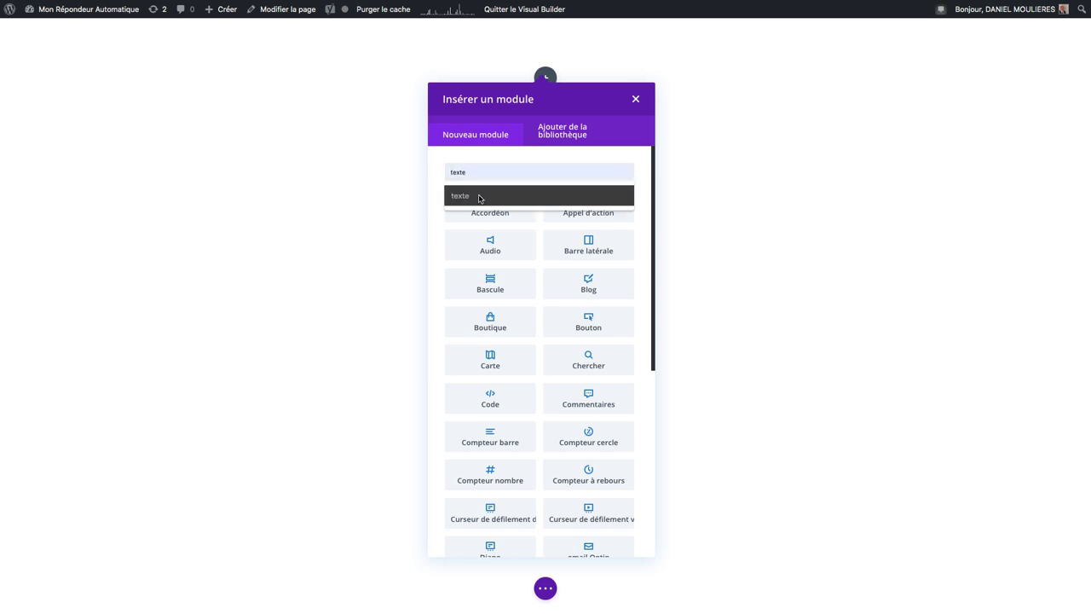
{"action": "left_click", "coordinate": [480, 201]}
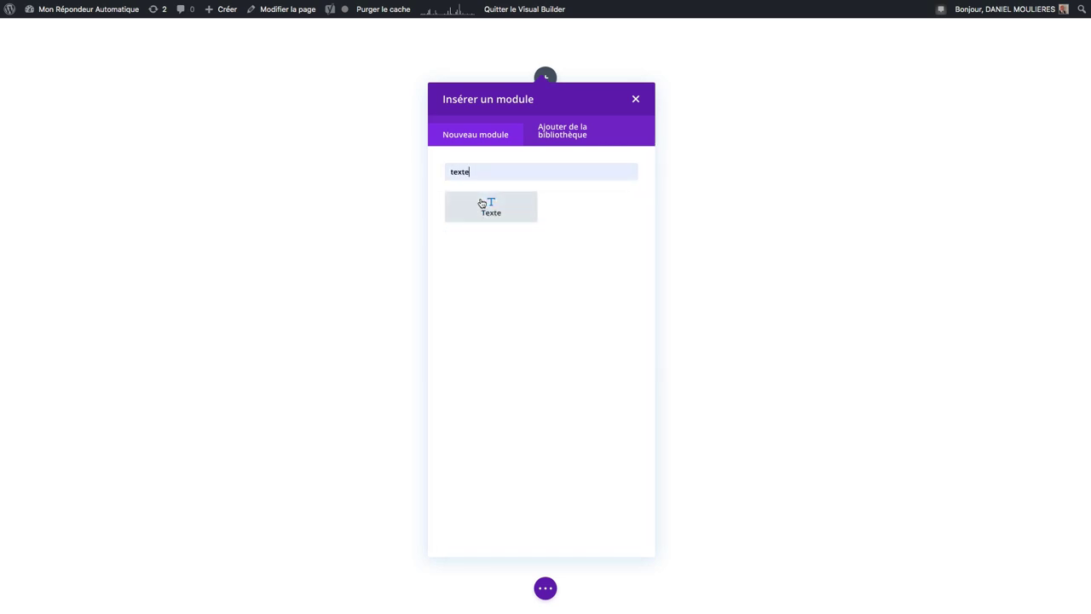
{"action": "left_click", "coordinate": [487, 205]}
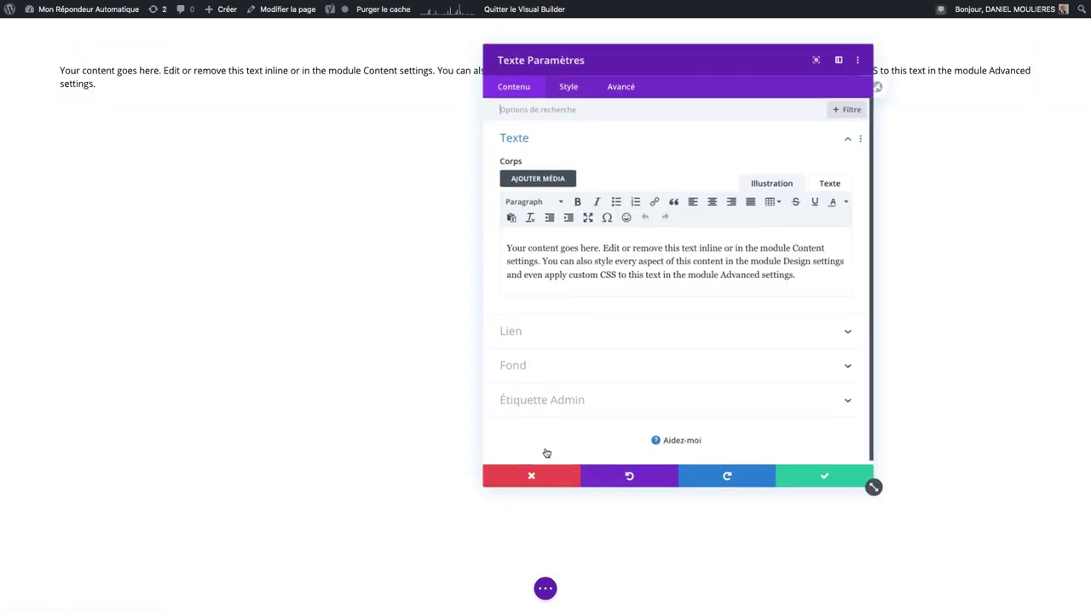
{"action": "left_click", "coordinate": [839, 479]}
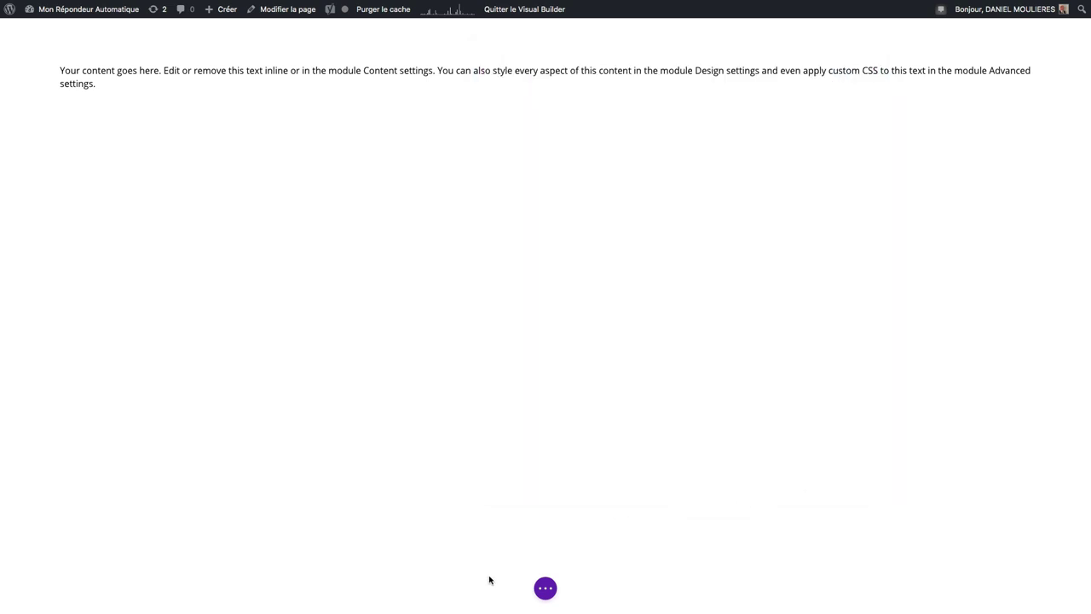
- Show the page in wireframe view and change the row's layout to two equal columns
{"action": "left_click", "coordinate": [546, 588]}
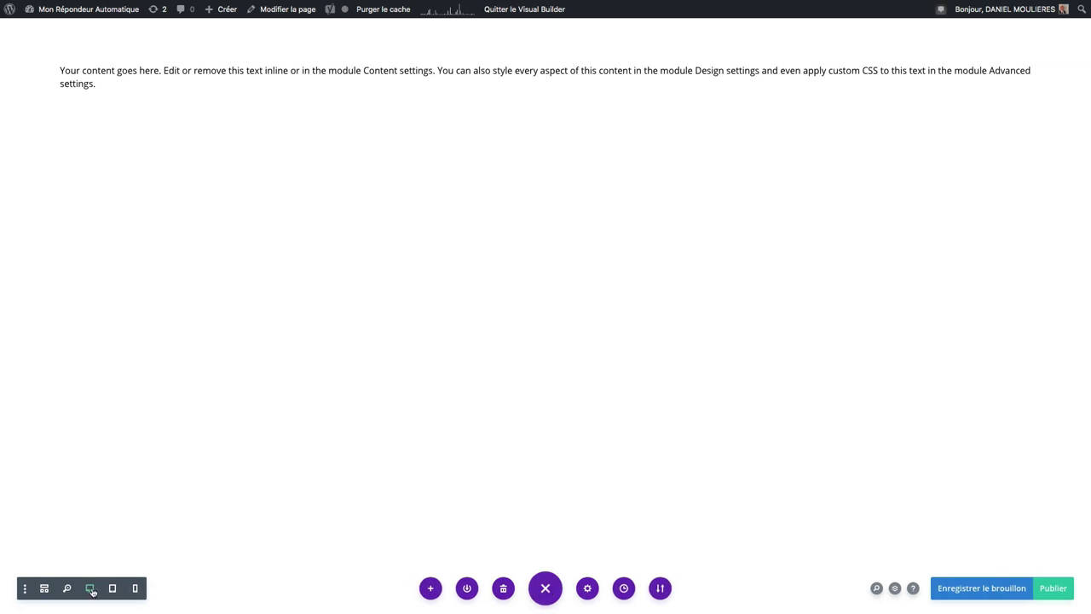
{"action": "left_click", "coordinate": [45, 589]}
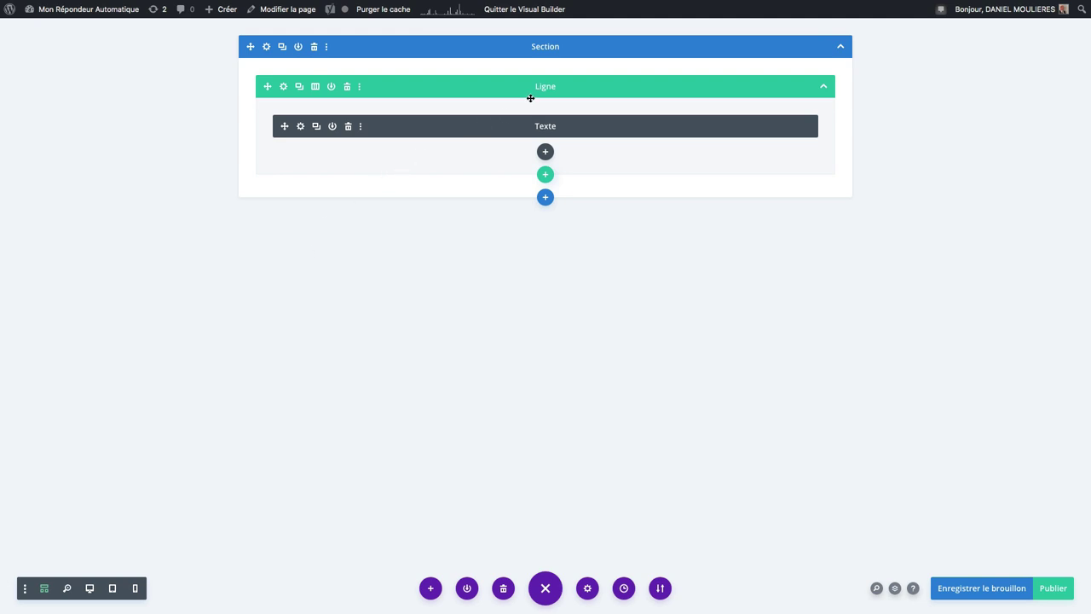
{"action": "left_click", "coordinate": [316, 88]}
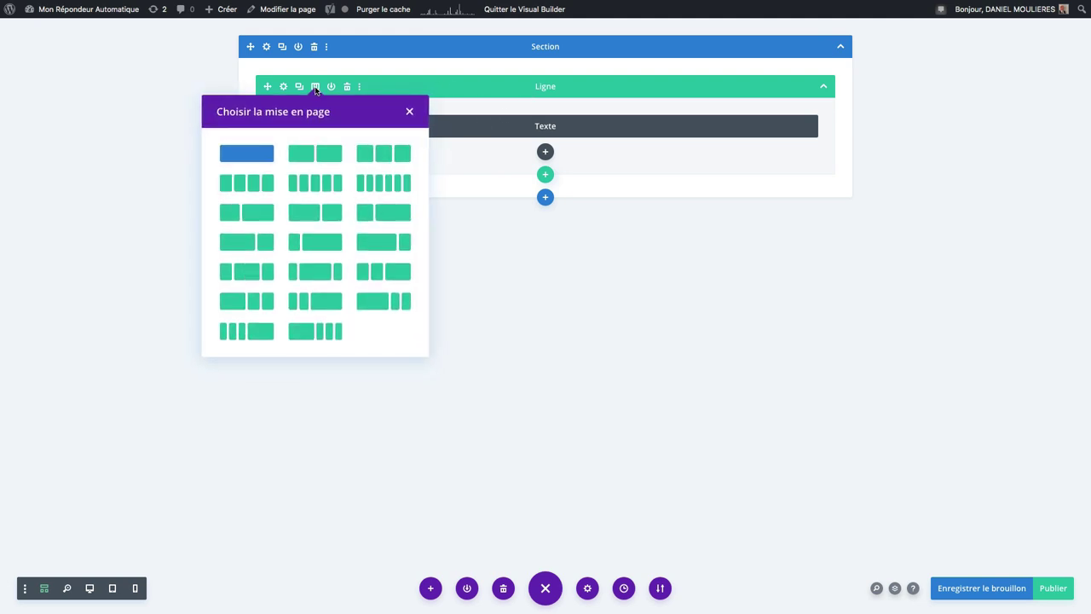
{"action": "left_click", "coordinate": [309, 154]}
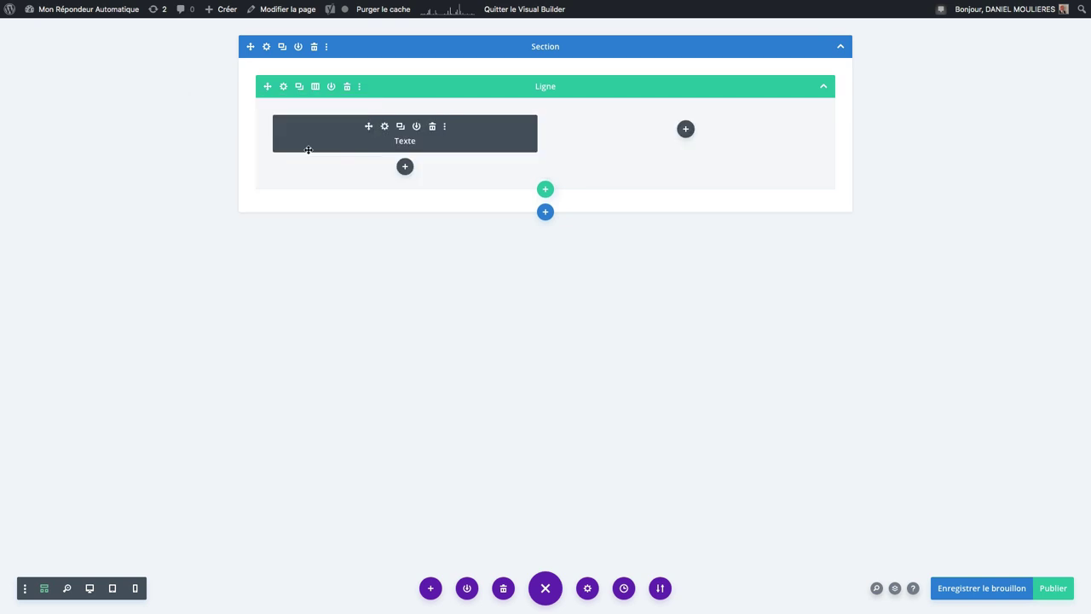
- Add an email Optin module to the row's empty second column
{"action": "left_click", "coordinate": [685, 129]}
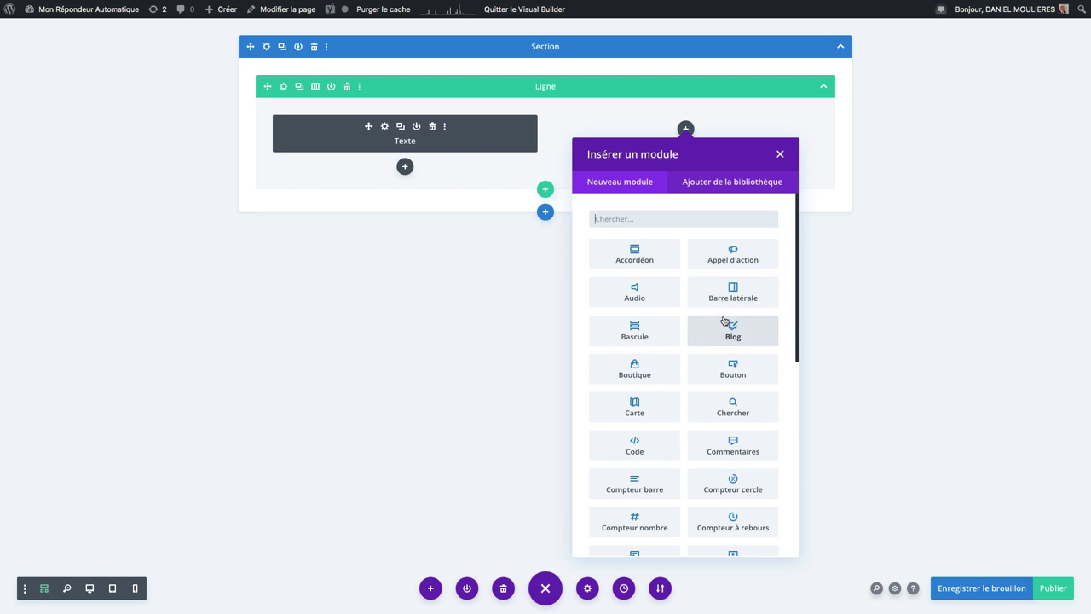
{"action": "scroll", "coordinate": [724, 321], "scroll_direction": "down", "scroll_amount": 1}
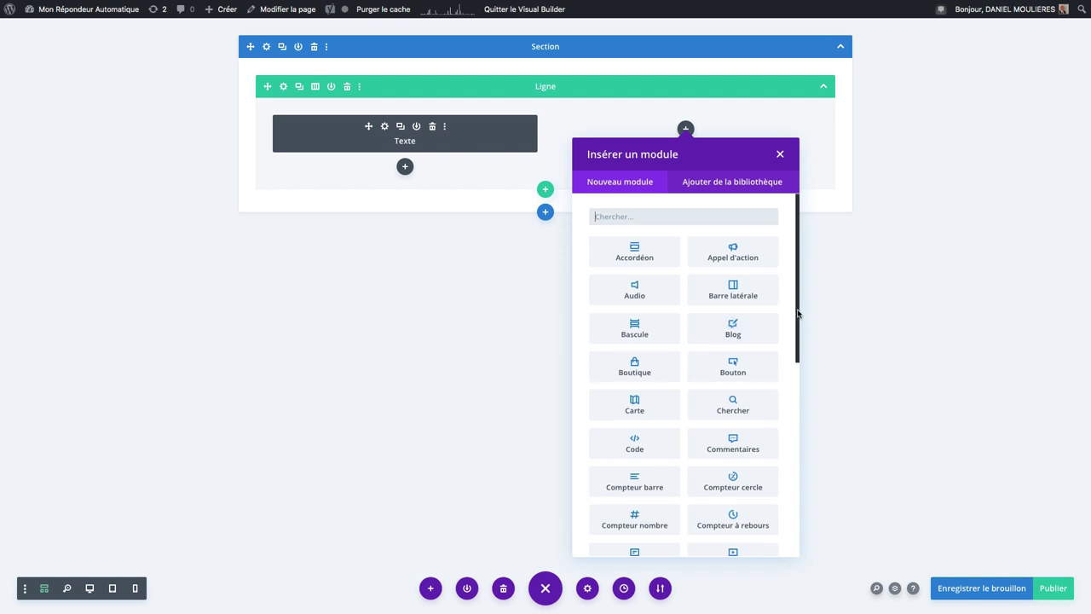
{"action": "left_click_drag", "start_coordinate": [797, 314], "coordinate": [775, 405]}
{"action": "left_click", "coordinate": [745, 438]}
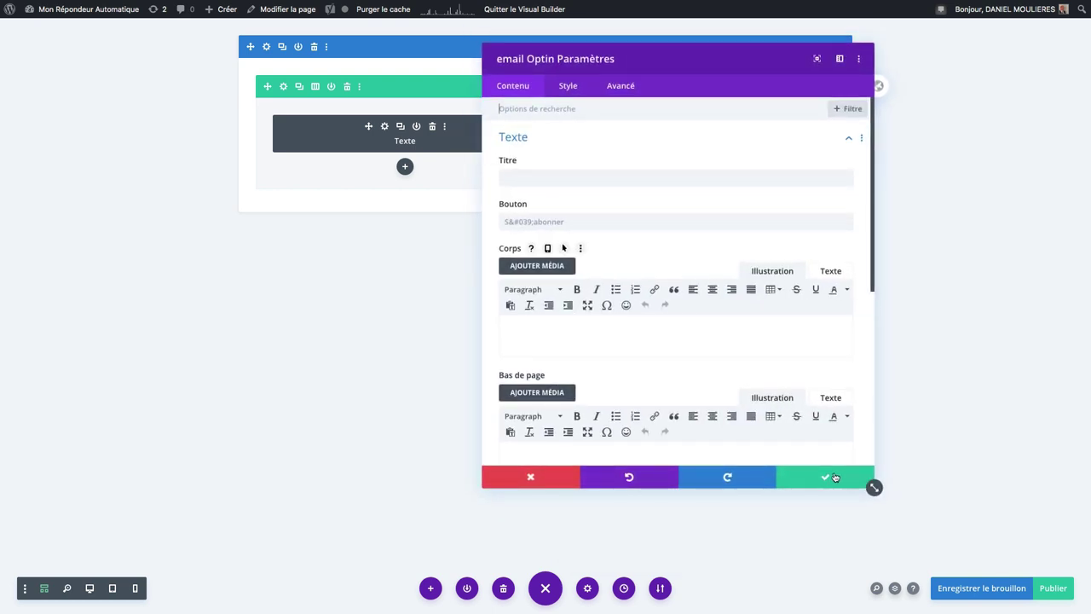
- Title the email Optin module "Recevez les dernières informations" and close its settings
{"action": "left_click", "coordinate": [596, 177]}
{"action": "type", "text": "Recevez les derni"}
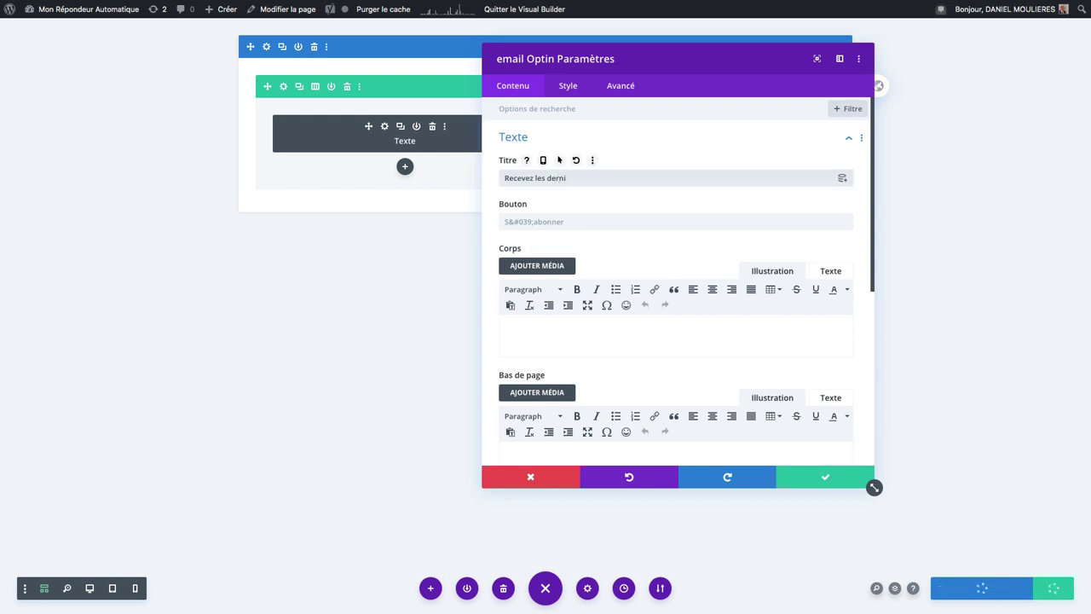
{"action": "type", "text": "ères informations"}
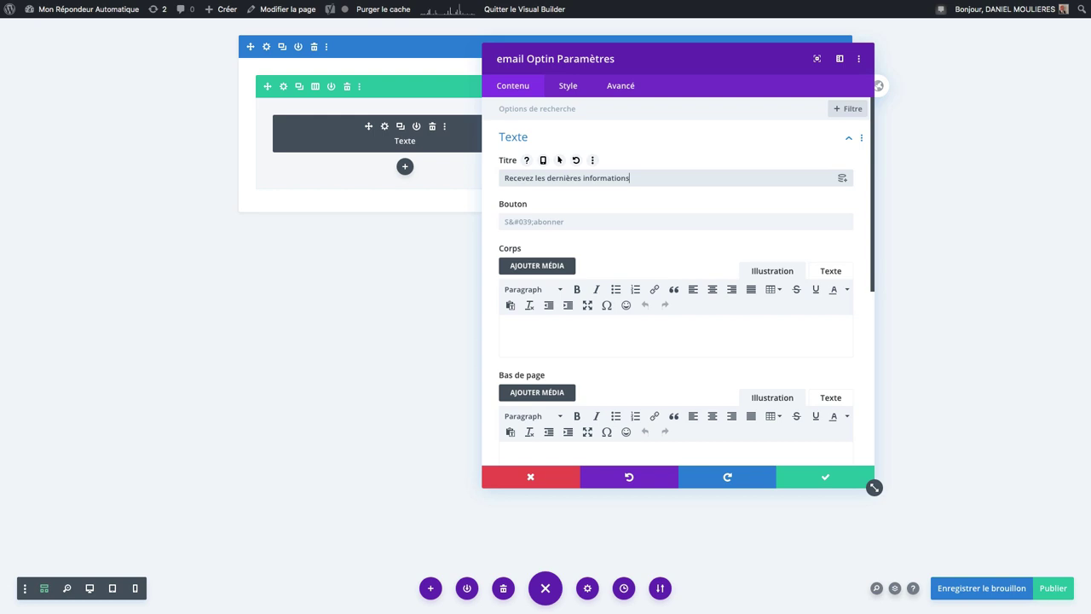
{"action": "key", "text": "Escape"}
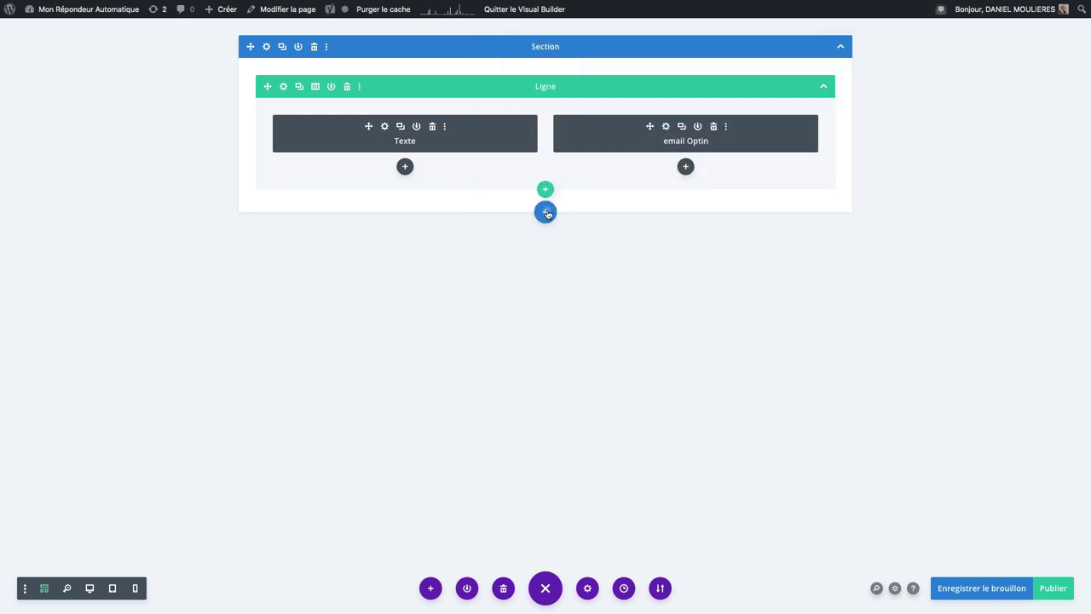
- Add an empty full-width (Plein écran) section below the first section
{"action": "left_click", "coordinate": [545, 212]}
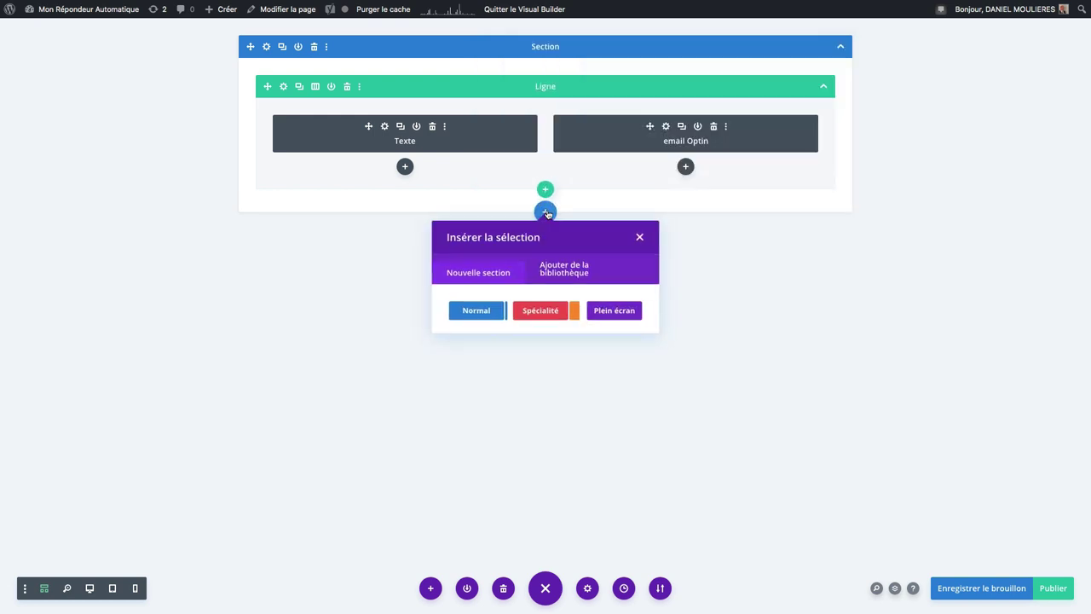
{"action": "left_click", "coordinate": [614, 311]}
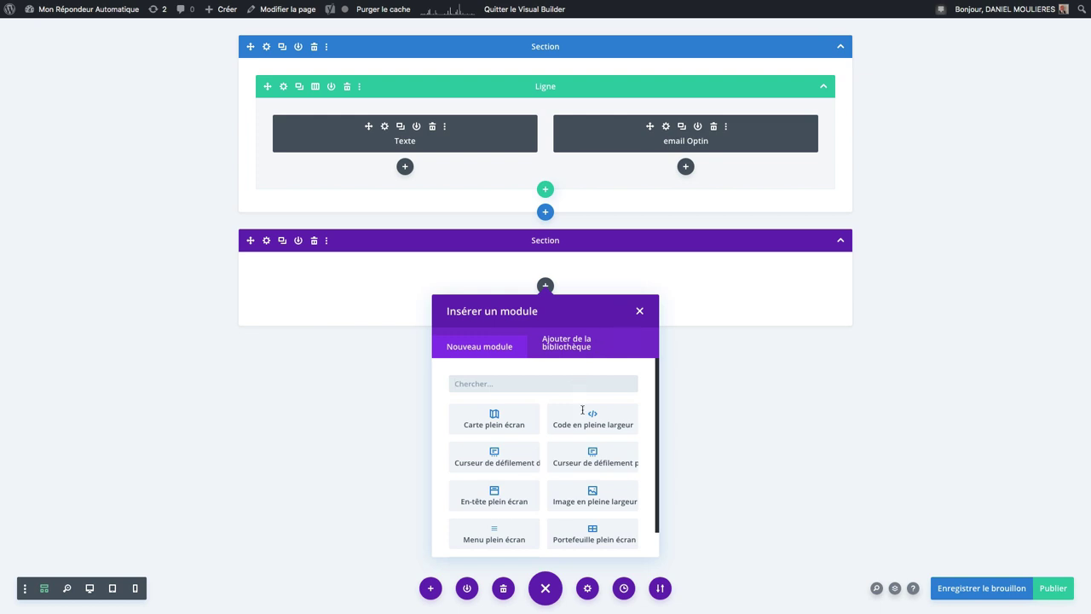
{"action": "left_click", "coordinate": [640, 312]}
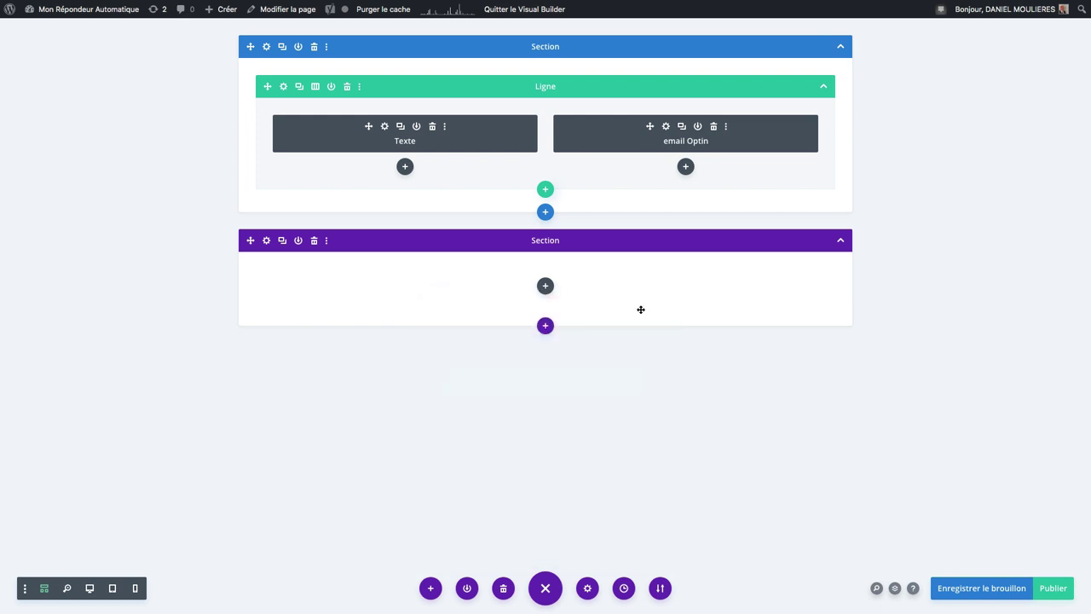
- Set the full-width section's background colour to black (#000000) and save its settings
{"action": "left_click", "coordinate": [267, 241]}
{"action": "left_click", "coordinate": [531, 183]}
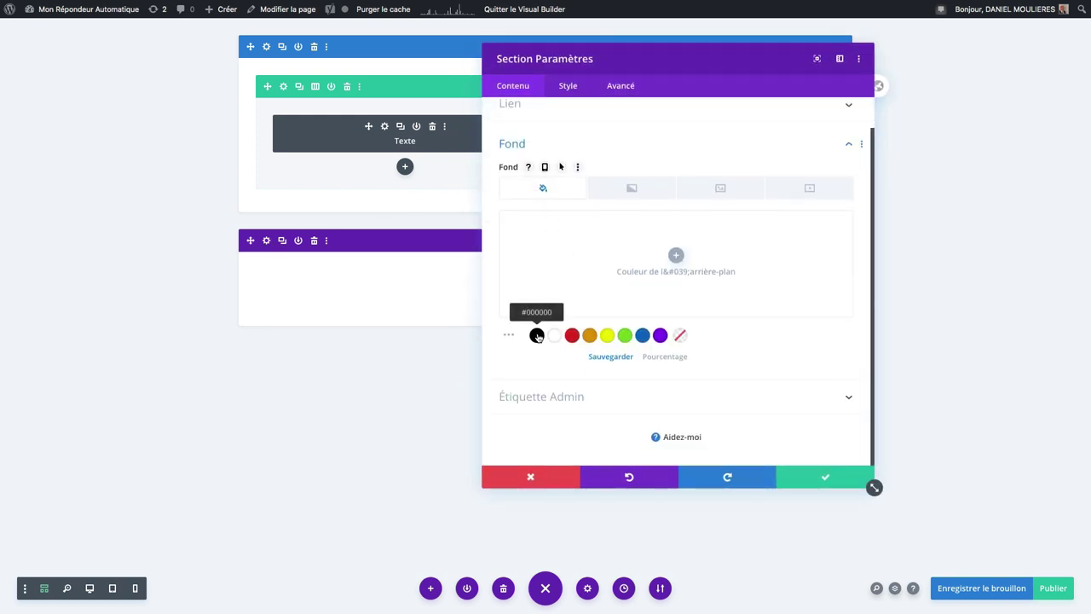
{"action": "left_click", "coordinate": [536, 336]}
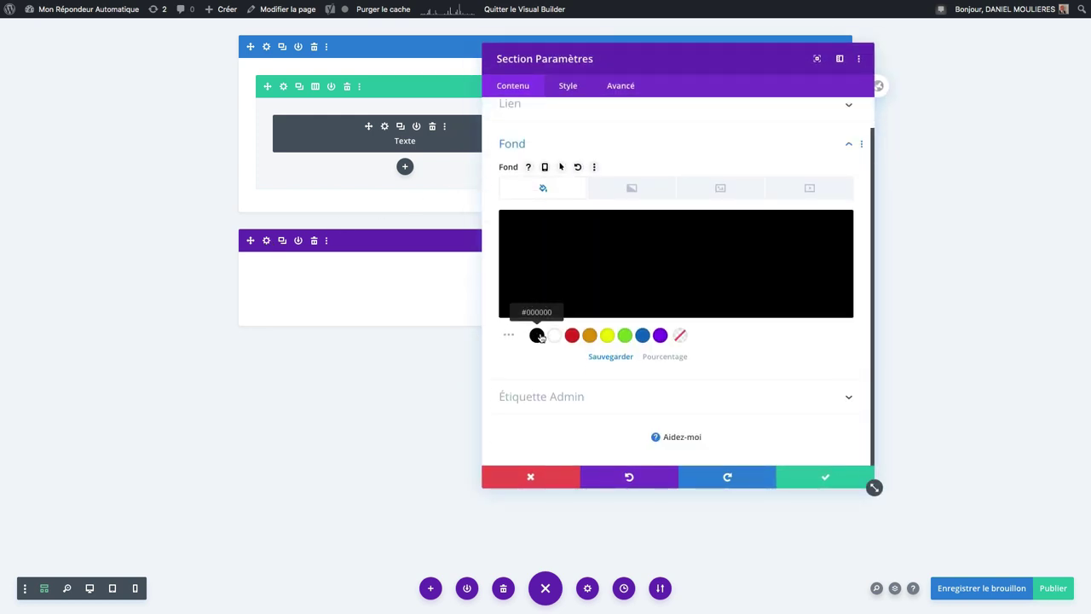
{"action": "left_click", "coordinate": [825, 477]}
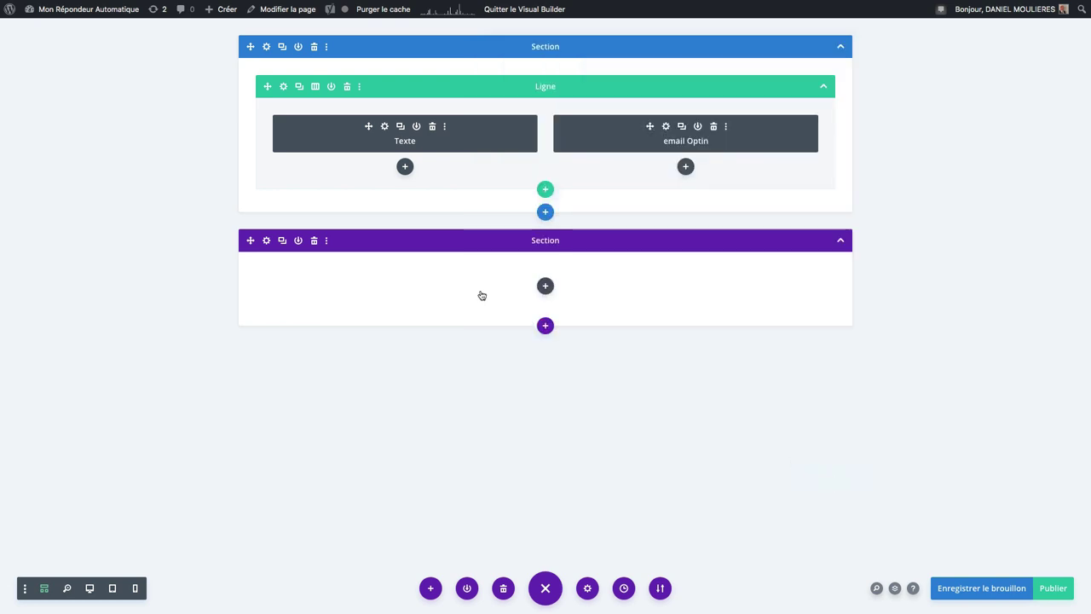
- Set the first section's background to light grey #d3d3d3 and save its settings
{"action": "left_click", "coordinate": [266, 48]}
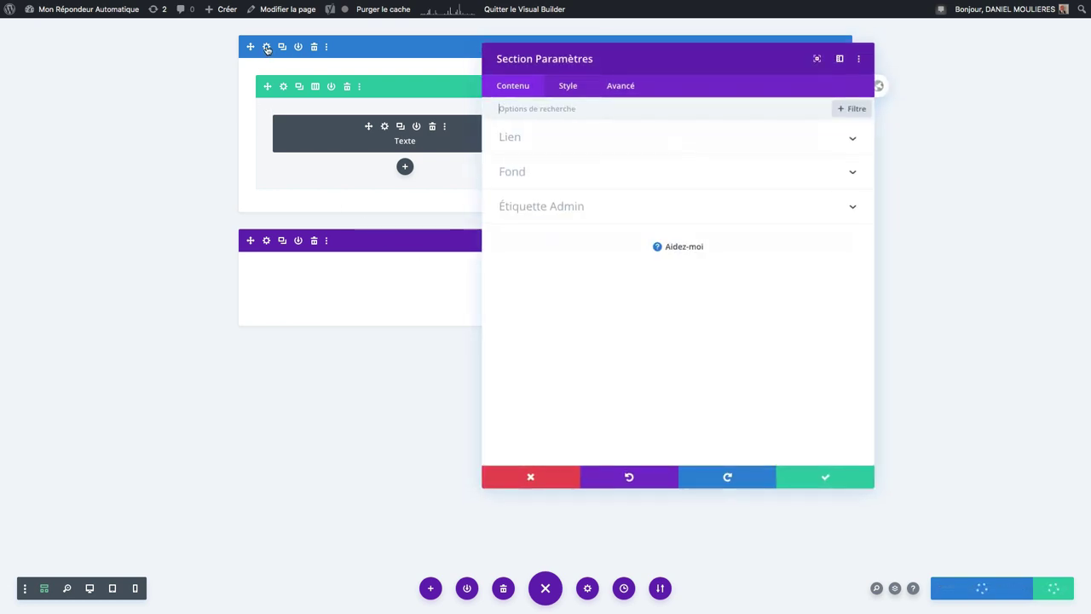
{"action": "left_click", "coordinate": [545, 177]}
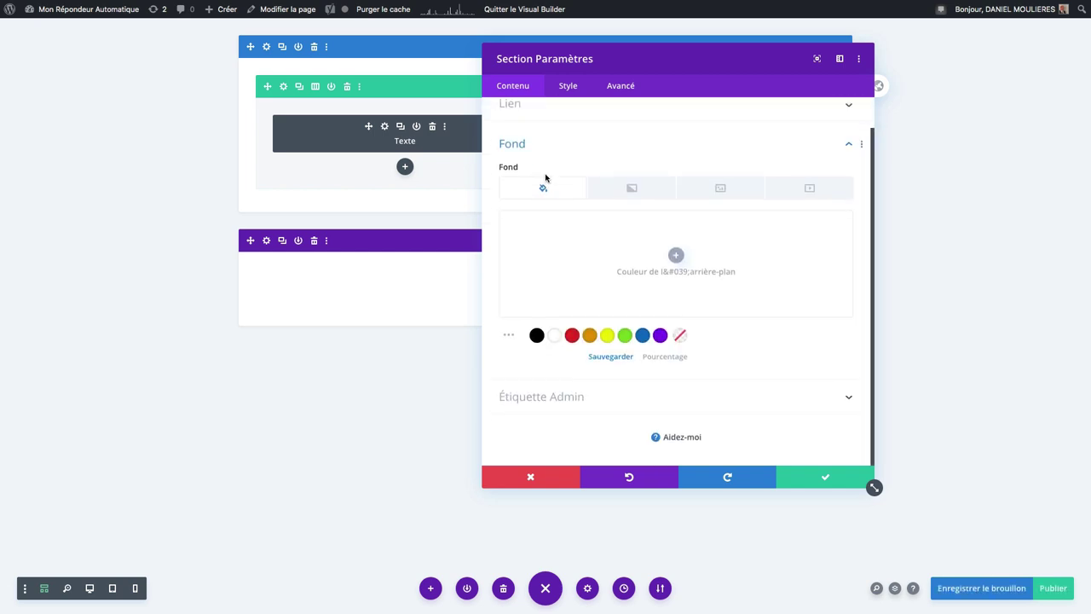
{"action": "left_click", "coordinate": [675, 254]}
{"action": "left_click", "coordinate": [709, 228]}
{"action": "left_click_drag", "start_coordinate": [709, 228], "coordinate": [707, 229]}
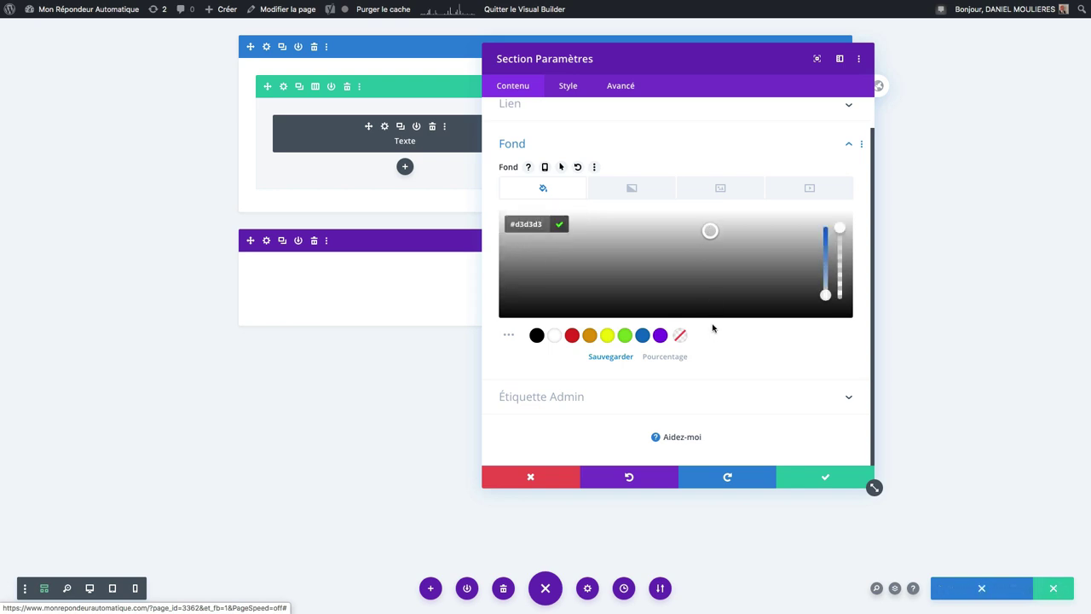
{"action": "left_click", "coordinate": [799, 479]}
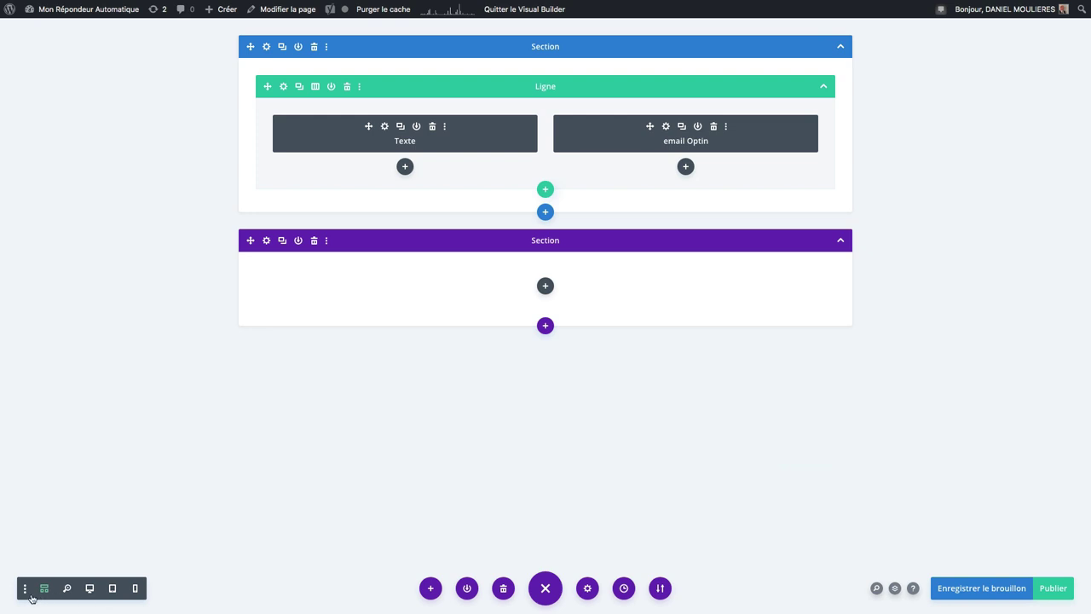
- In the desktop preview, add "Ma boîte à Outils" above the Texte module's placeholder text, separated from it by a blank line
{"action": "left_click", "coordinate": [90, 588]}
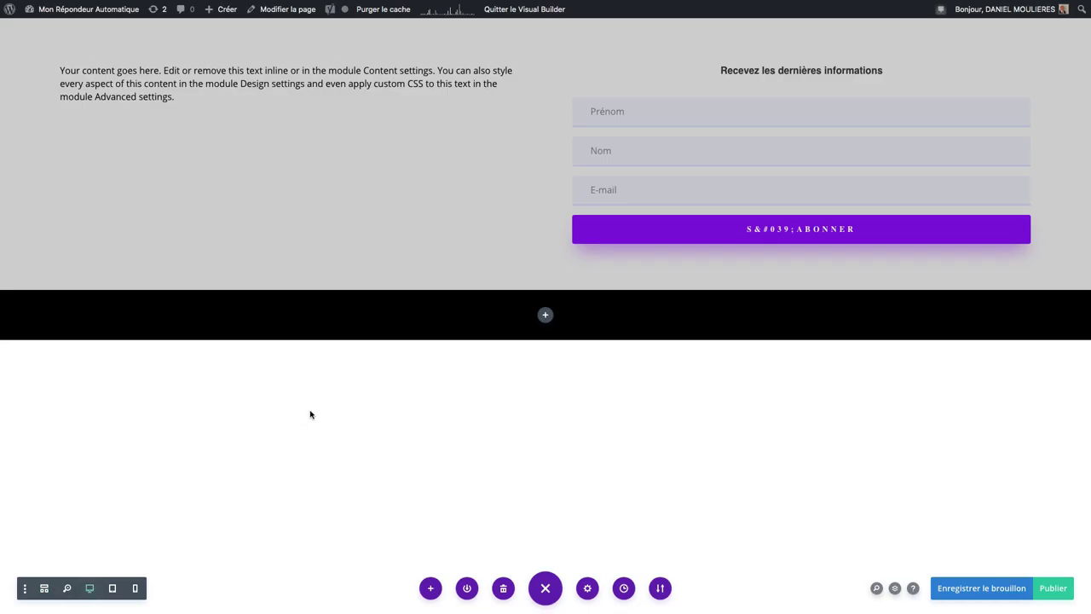
{"action": "mouse_move", "coordinate": [396, 216]}
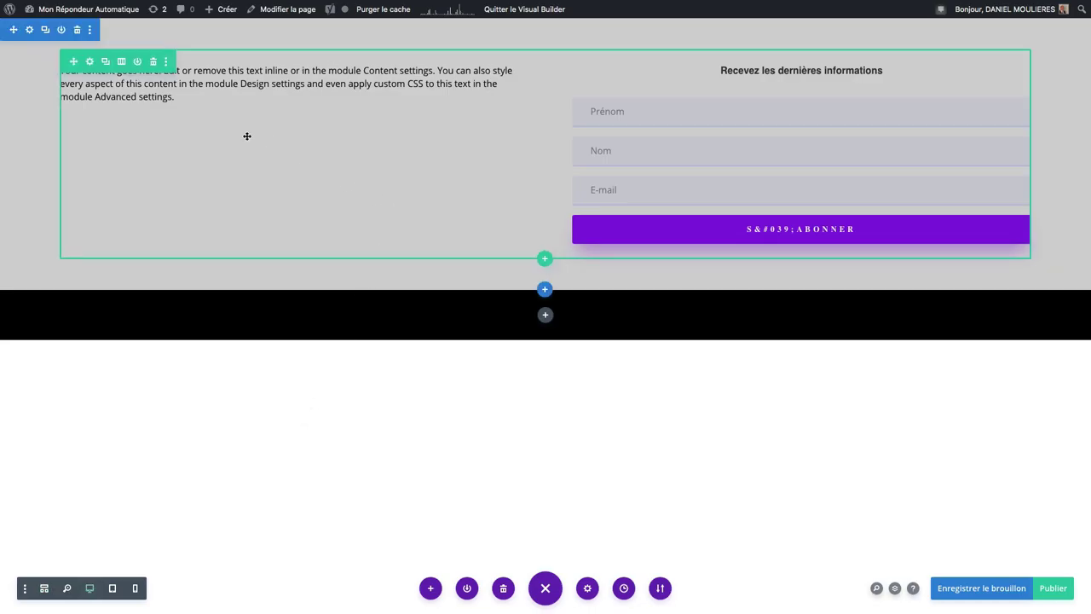
{"action": "mouse_move", "coordinate": [154, 104]}
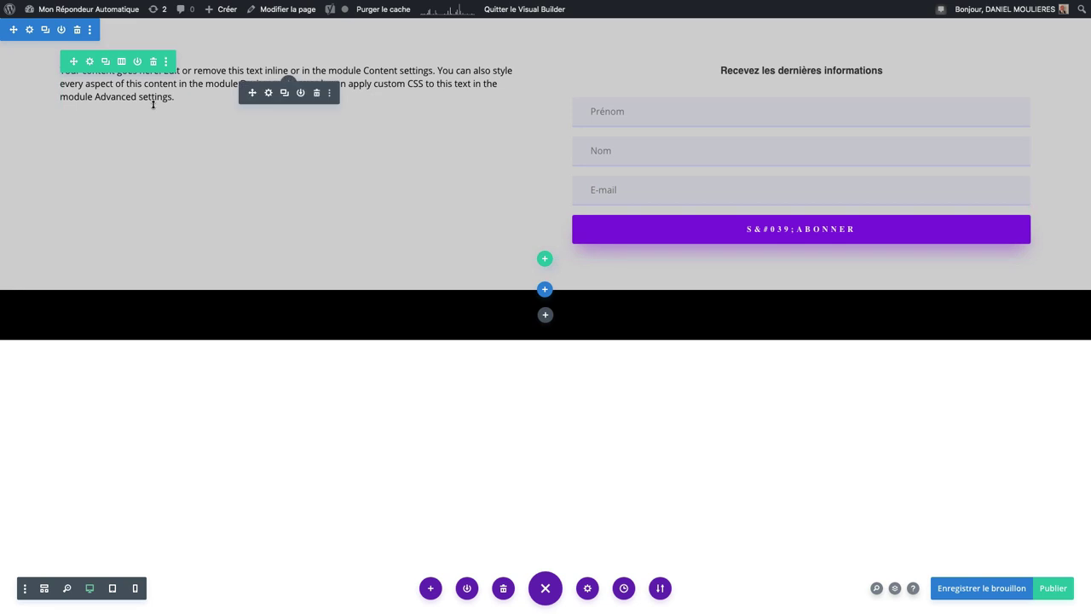
{"action": "left_click", "coordinate": [269, 93]}
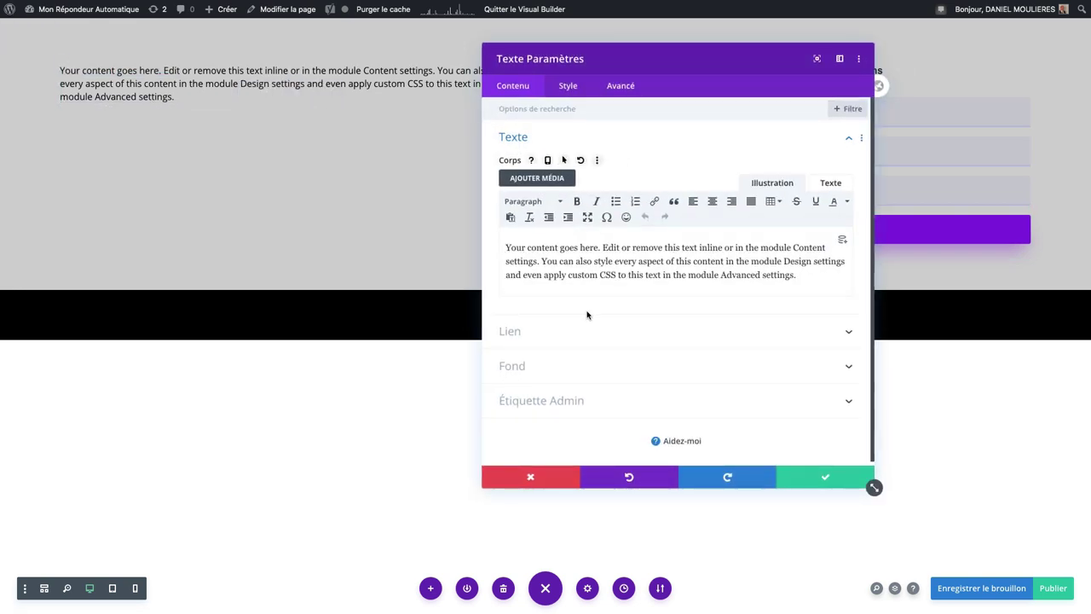
{"action": "left_click", "coordinate": [506, 247]}
{"action": "type", "text": "Ma boï"}
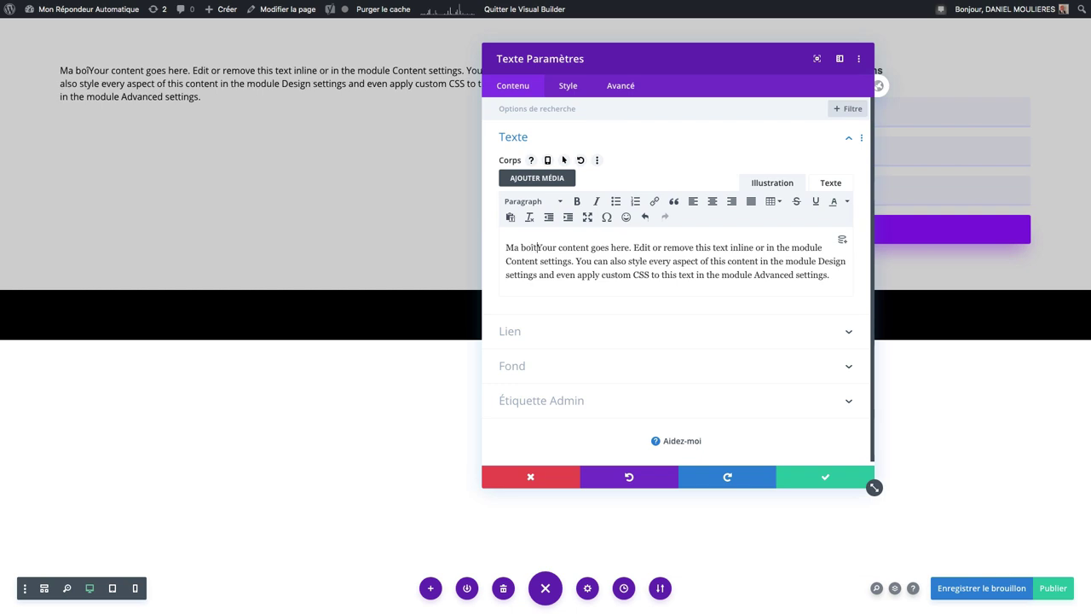
{"action": "type", "text": "te à Outils"}
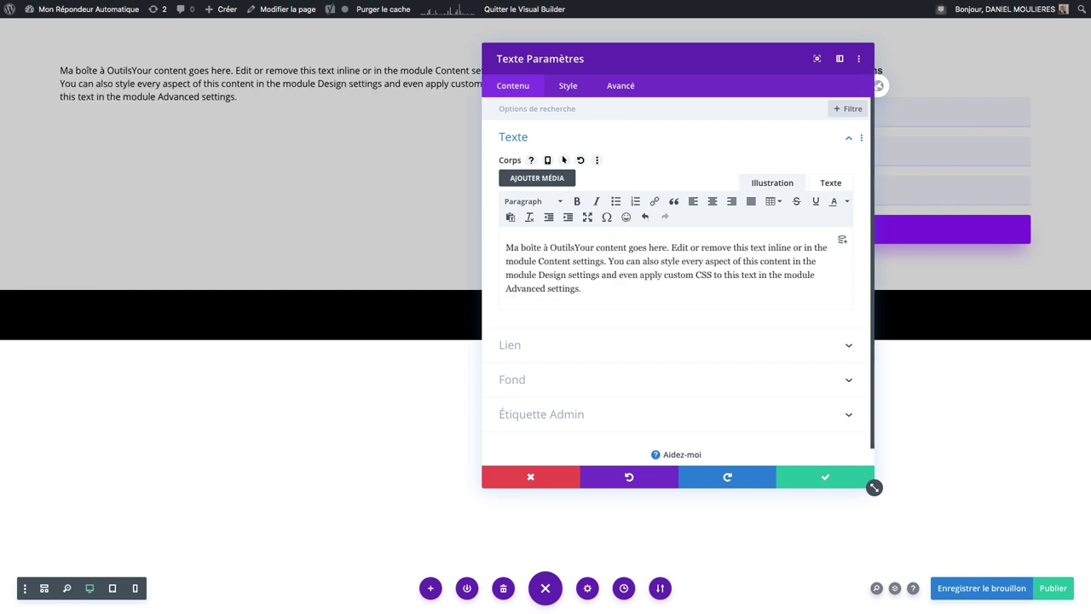
{"action": "key", "text": "Return"}
{"action": "key", "text": "Return"}
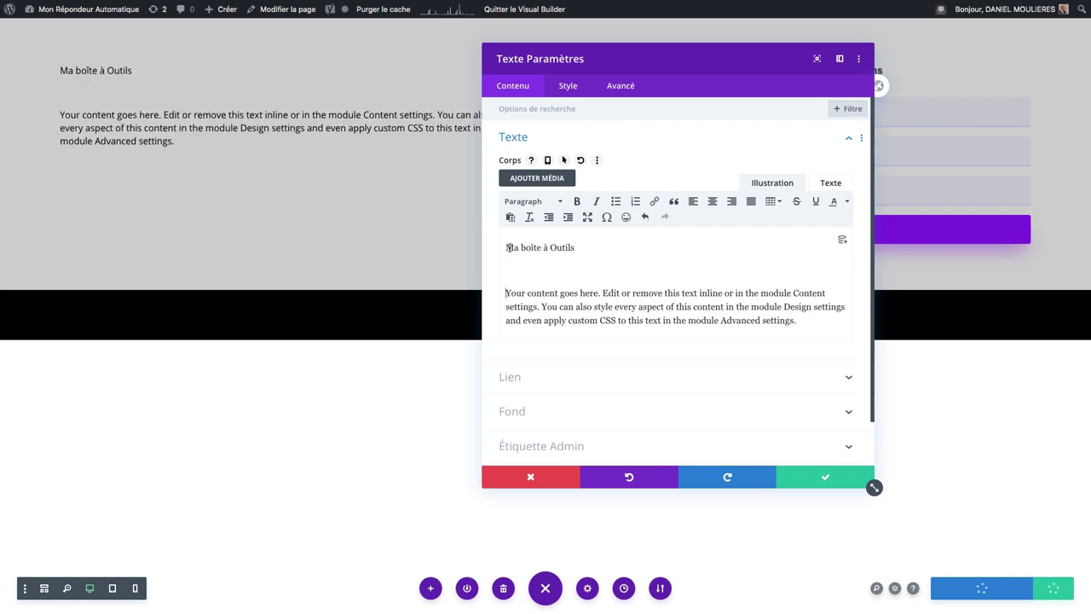
- Format "Ma boîte à Outils" as a bold, centred Heading 1 and save the Texte module
{"action": "left_click_drag", "start_coordinate": [505, 247], "coordinate": [601, 254]}
{"action": "left_click", "coordinate": [576, 201]}
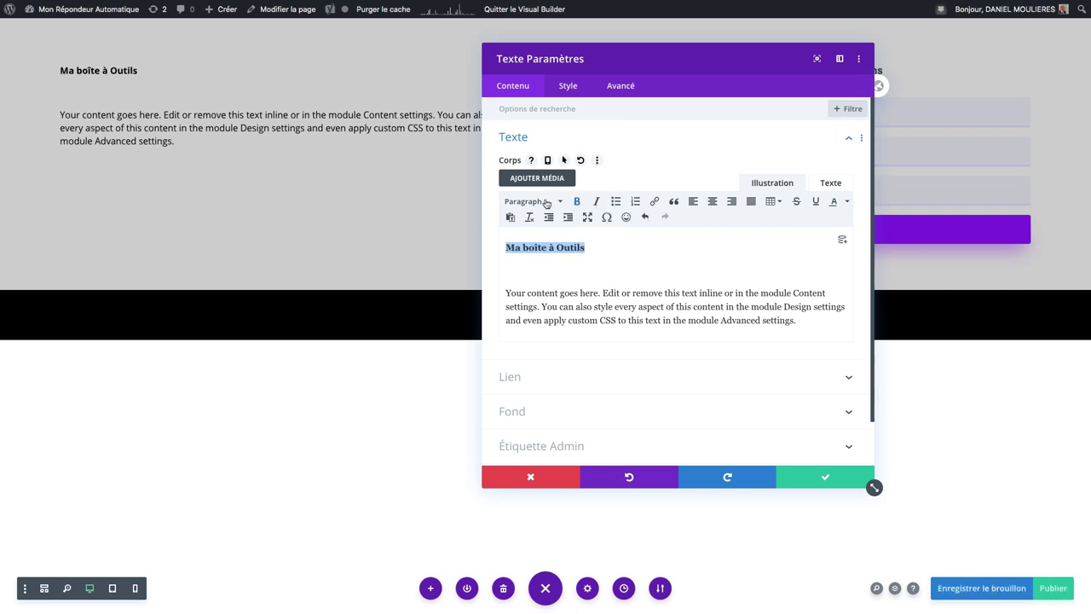
{"action": "left_click", "coordinate": [530, 201]}
{"action": "left_click", "coordinate": [545, 247]}
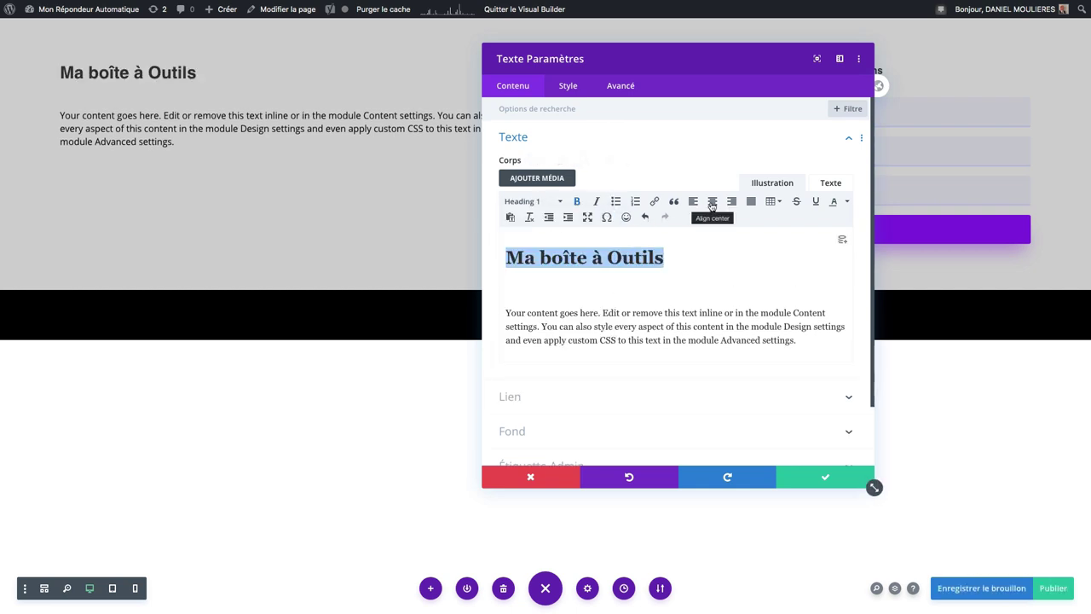
{"action": "left_click", "coordinate": [711, 201]}
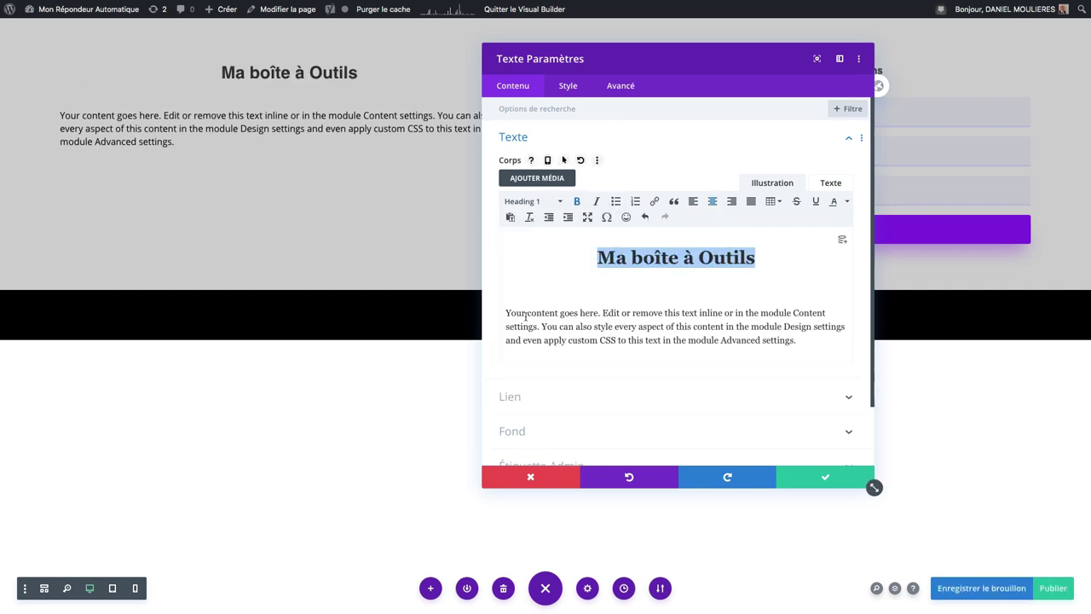
{"action": "left_click", "coordinate": [818, 477]}
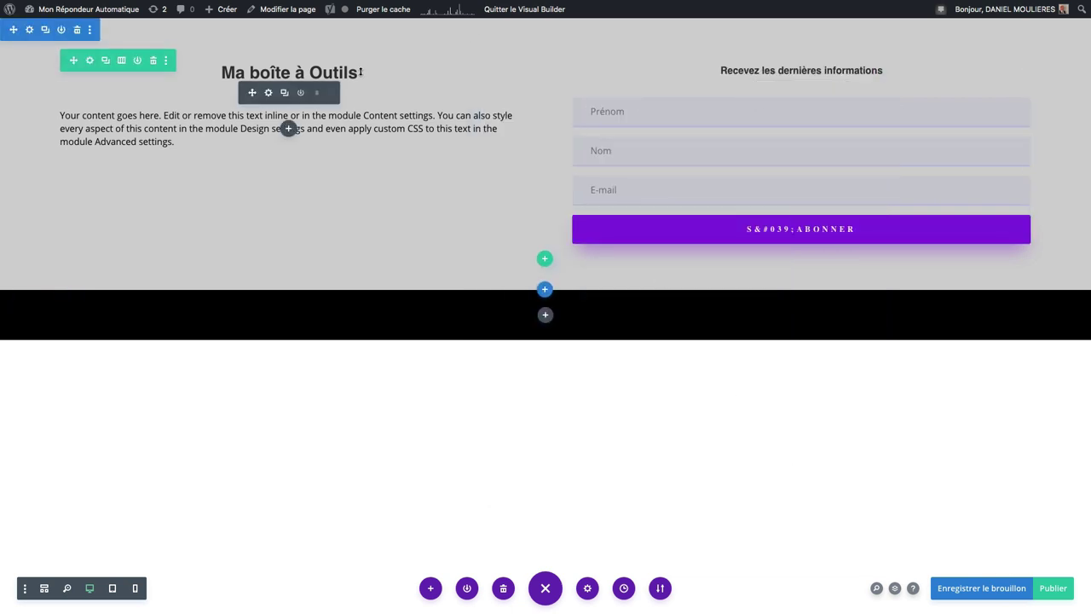
- Change the first section's background to the pale off-white swatch from the Pourcentage colours and save its settings
{"action": "left_click", "coordinate": [29, 29]}
{"action": "left_click", "coordinate": [531, 167]}
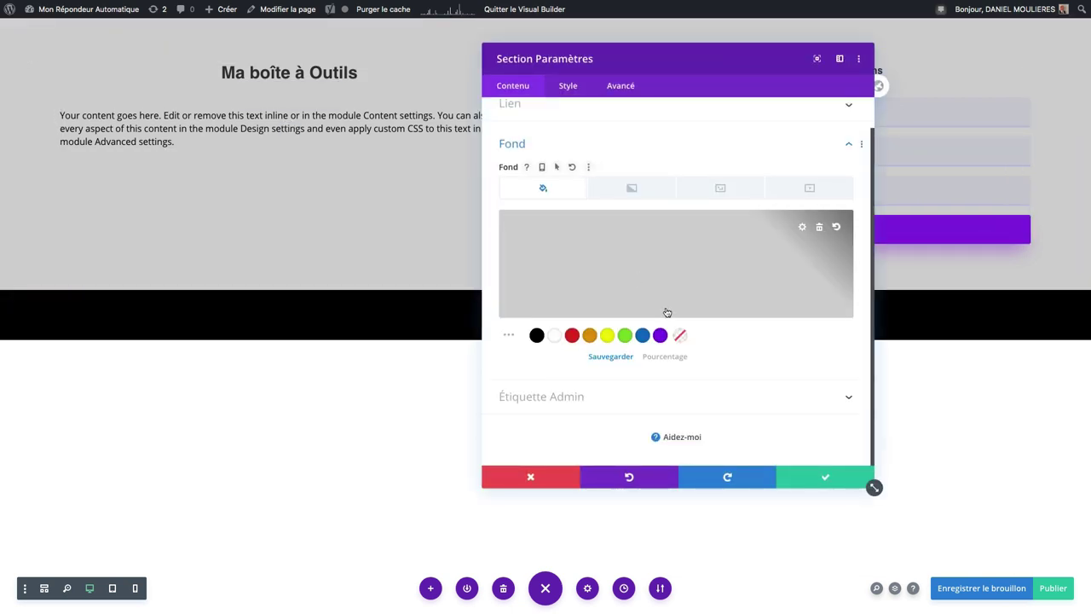
{"action": "left_click", "coordinate": [663, 357]}
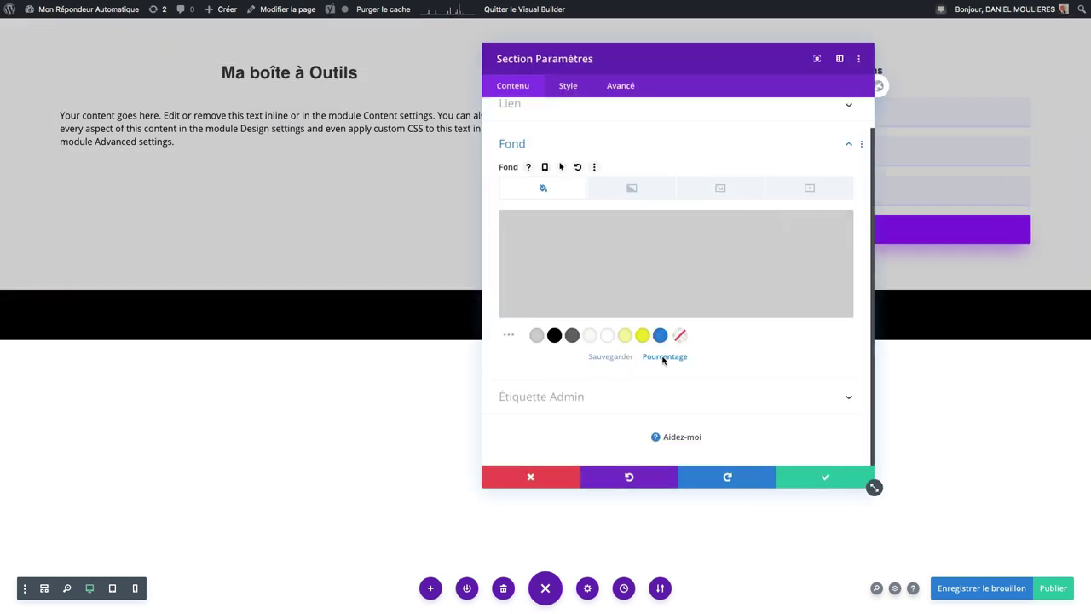
{"action": "left_click", "coordinate": [591, 337]}
{"action": "left_click", "coordinate": [822, 477]}
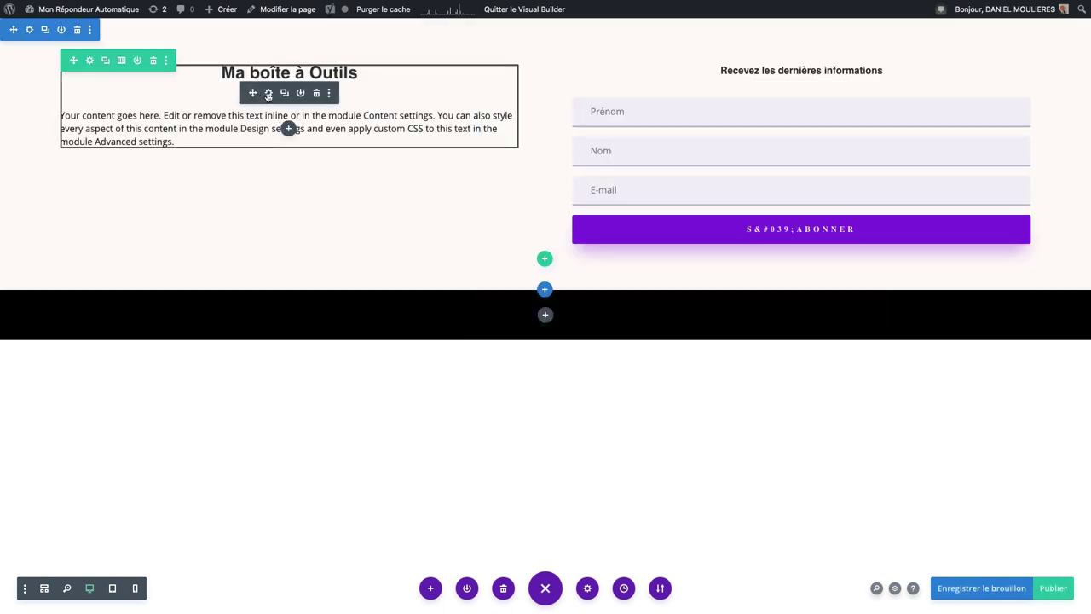
- Set the Texte module's margins to 30px at the top and 50px on the left and right, and save
{"action": "left_click", "coordinate": [268, 92]}
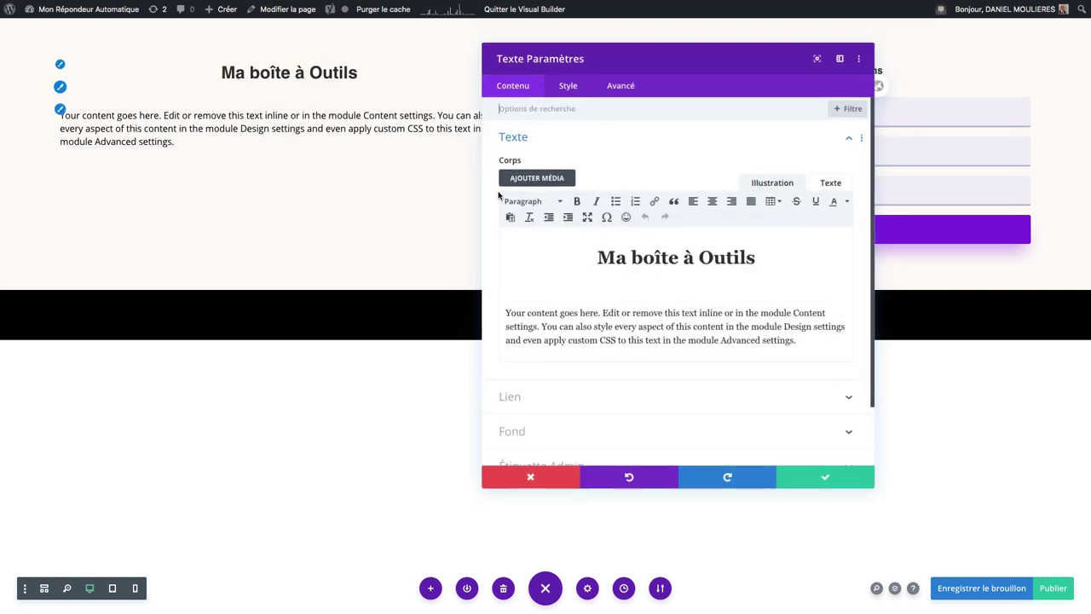
{"action": "left_click", "coordinate": [569, 87]}
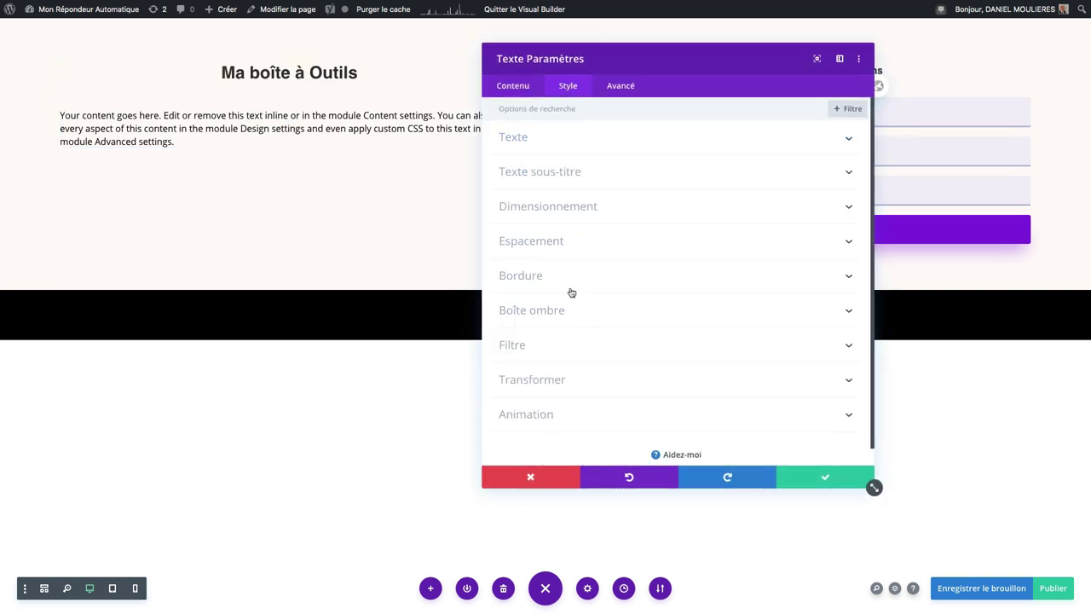
{"action": "left_click", "coordinate": [570, 247]}
{"action": "left_click", "coordinate": [547, 154]}
{"action": "type", "text": "3"}
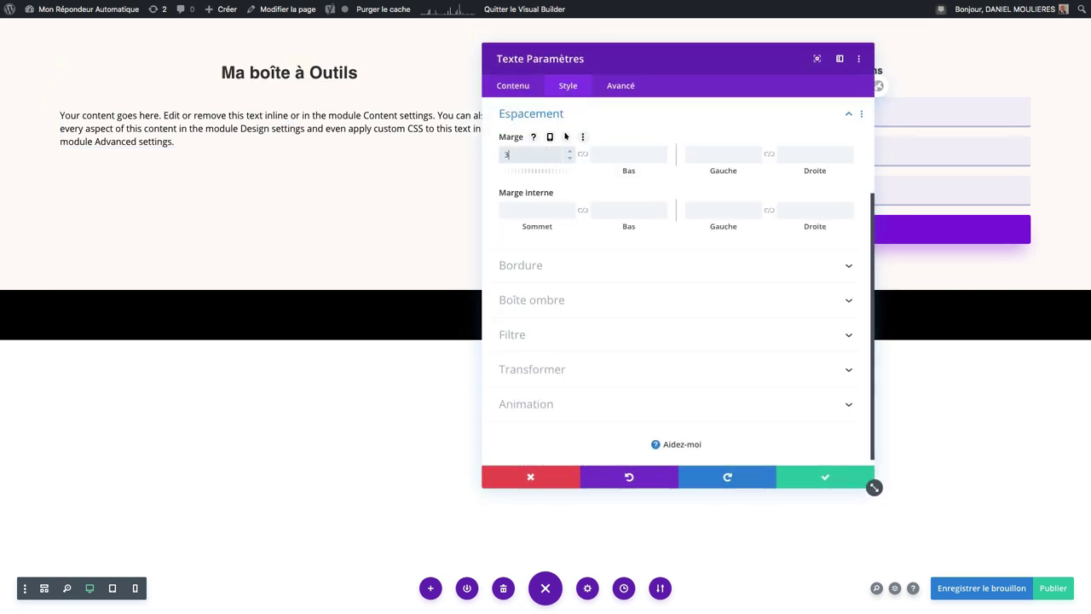
{"action": "type", "text": "0"}
{"action": "left_click", "coordinate": [716, 157]}
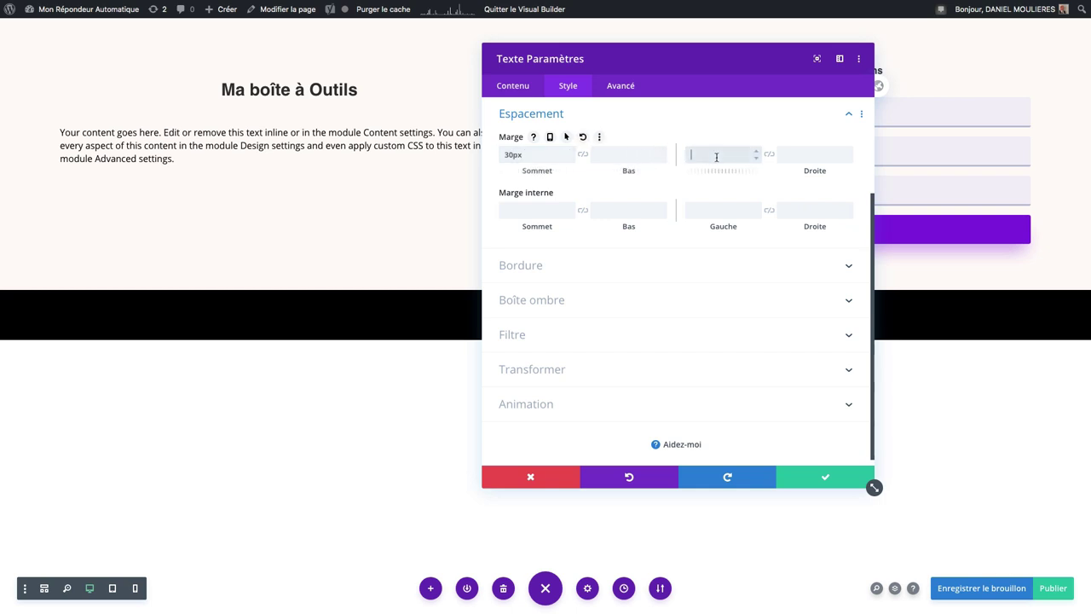
{"action": "type", "text": "40"}
{"action": "left_click", "coordinate": [796, 154]}
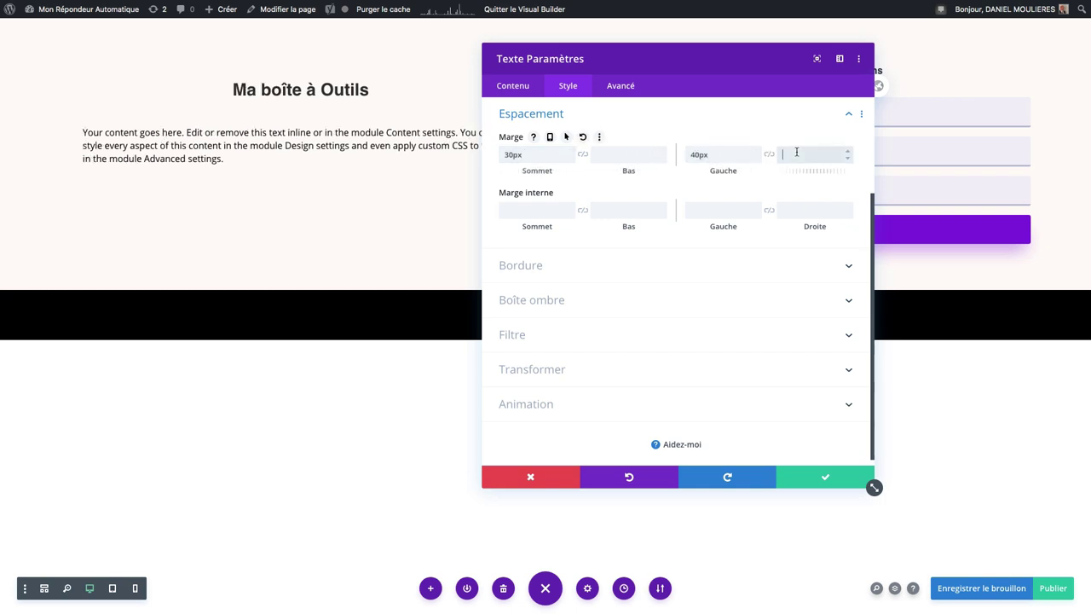
{"action": "type", "text": "40"}
{"action": "key", "text": "shift+Up"}
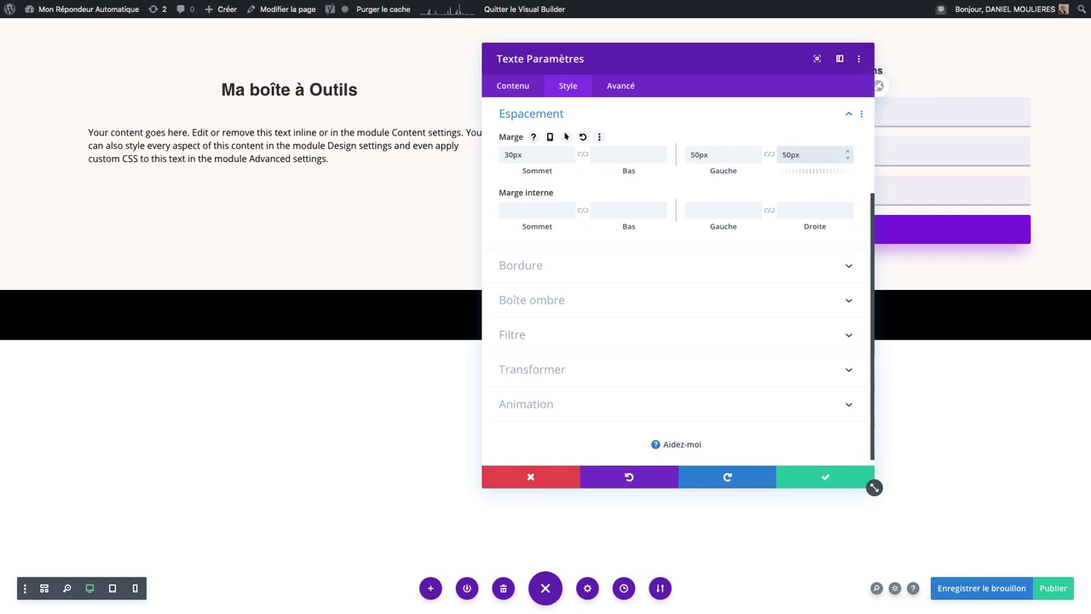
{"action": "left_click", "coordinate": [806, 478]}
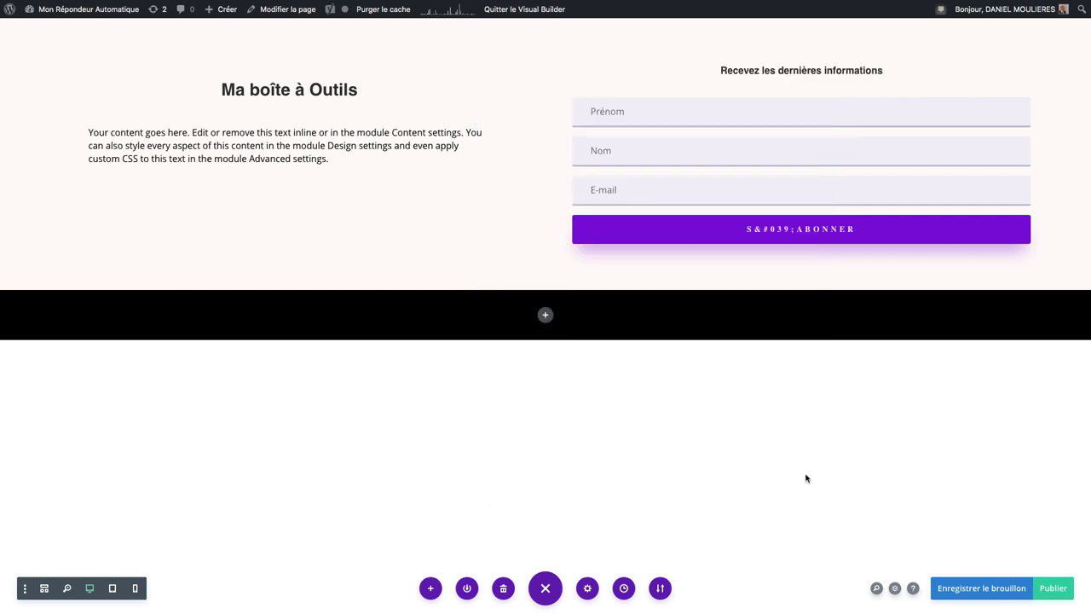
- Set the email Optin module's left and right margins to 40px and save its settings
{"action": "left_click", "coordinate": [780, 93]}
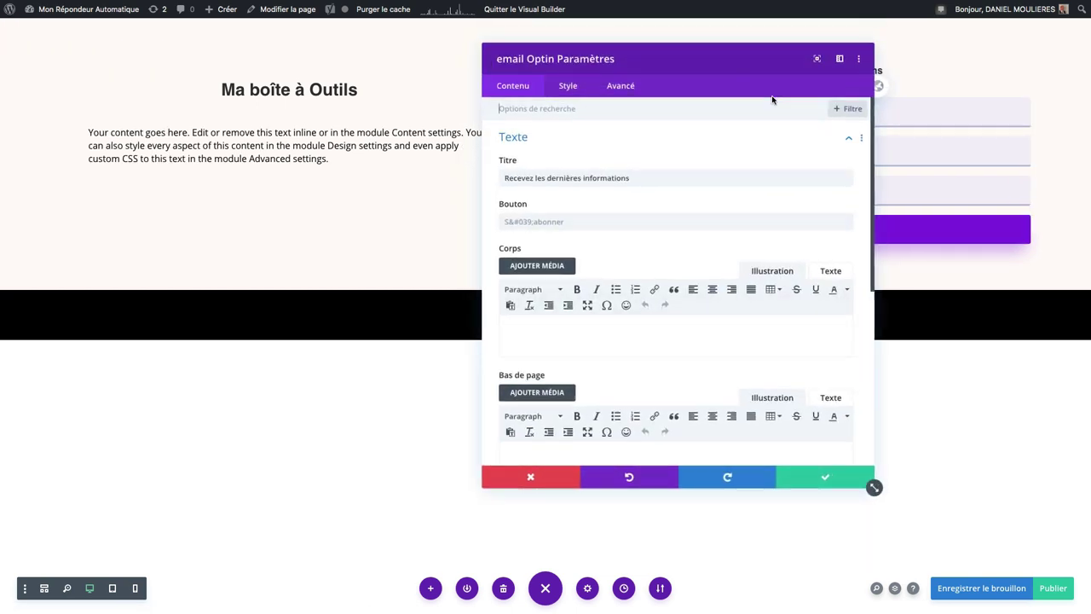
{"action": "left_click", "coordinate": [568, 85]}
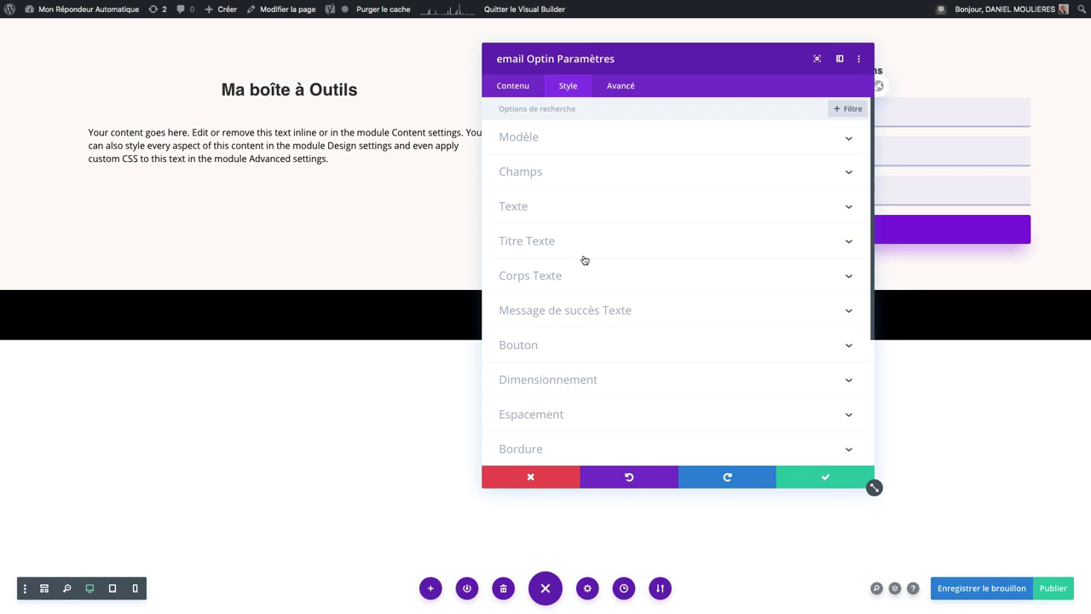
{"action": "left_click", "coordinate": [597, 413]}
{"action": "left_click", "coordinate": [720, 156]}
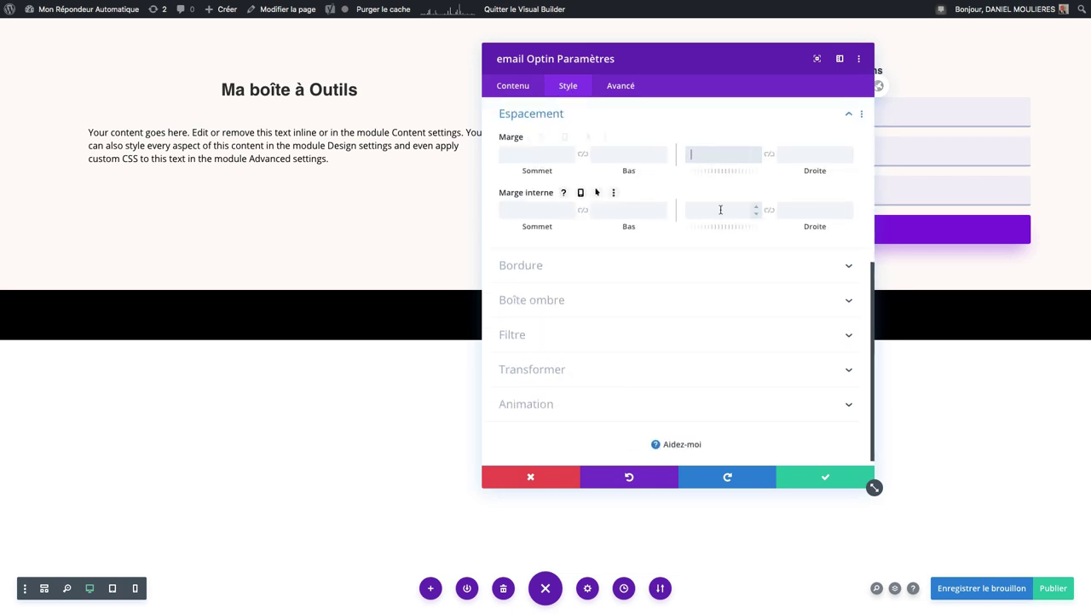
{"action": "type", "text": "40px"}
{"action": "left_click", "coordinate": [792, 154]}
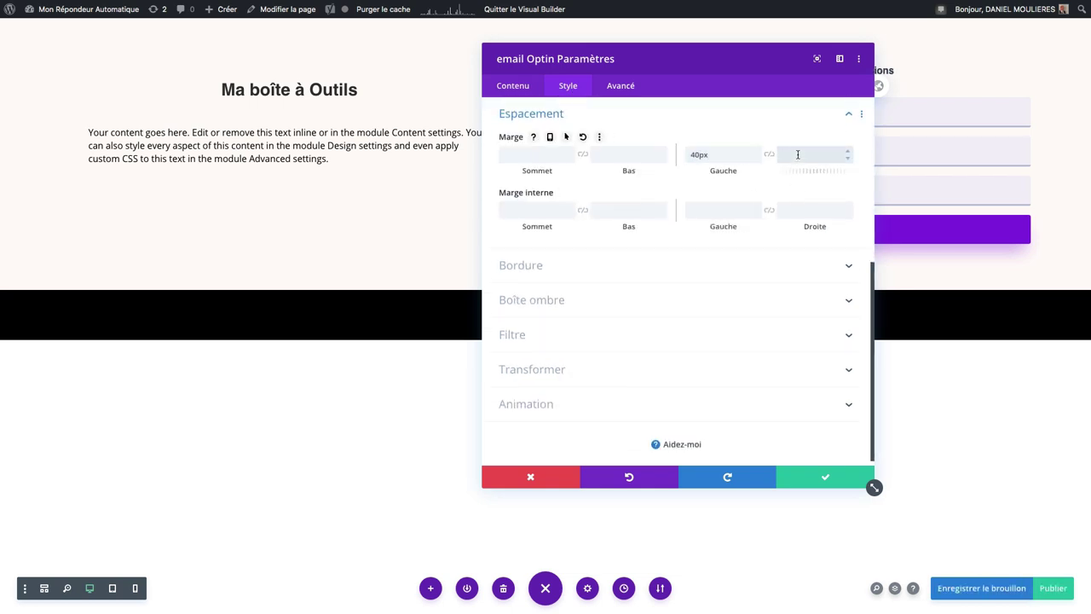
{"action": "type", "text": "40px"}
{"action": "left_click", "coordinate": [824, 480]}
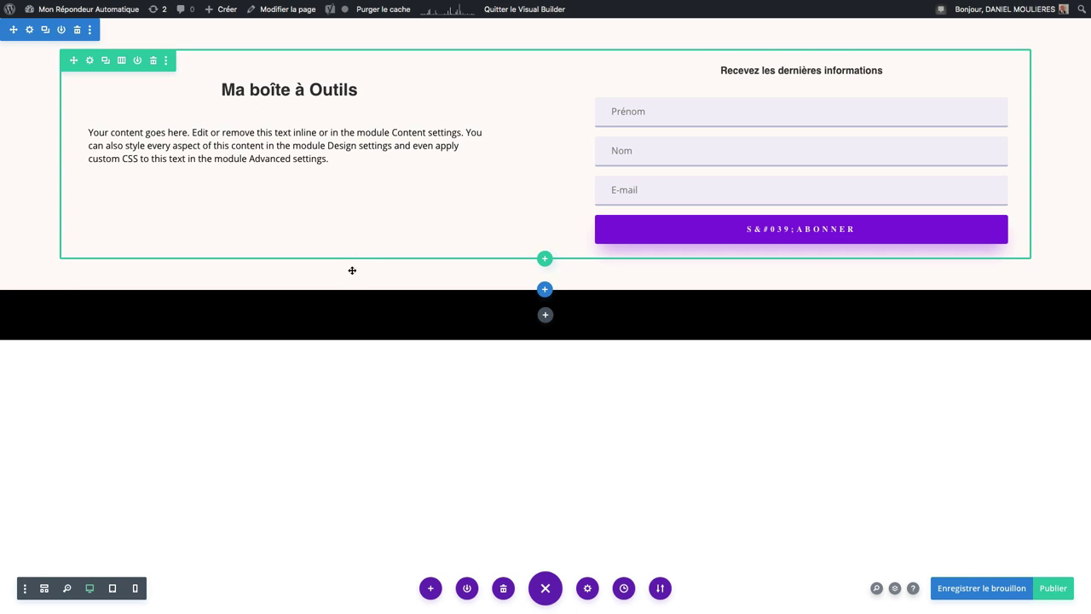
- Extend the first section to a minimum height of about 351px and increase the spacing above its row
{"action": "left_click_drag", "start_coordinate": [352, 287], "coordinate": [377, 417]}
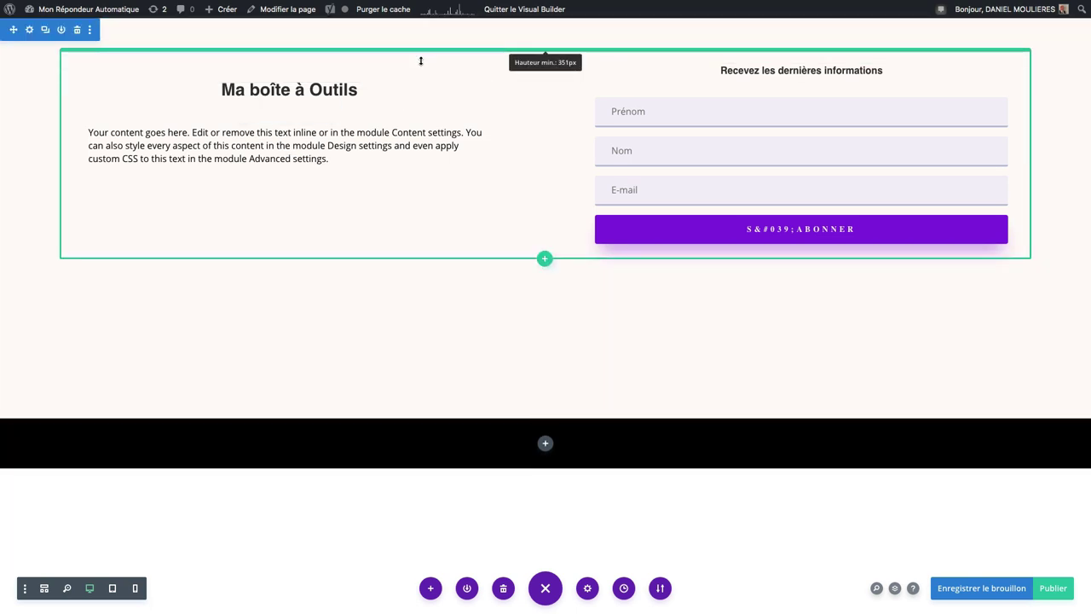
{"action": "left_click_drag", "start_coordinate": [420, 60], "coordinate": [436, 126]}
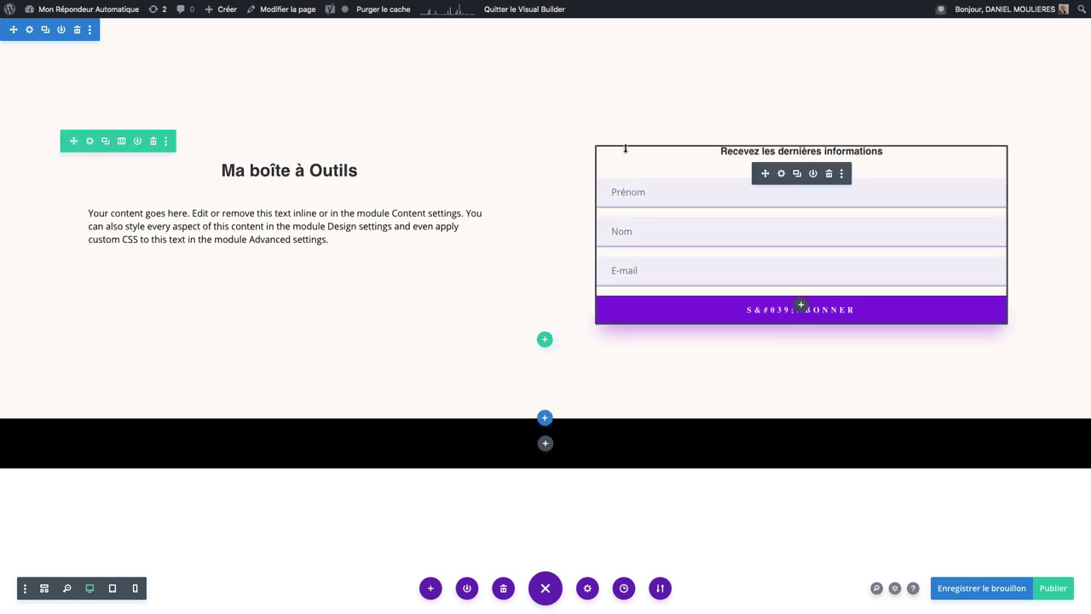
- Try an orange background colour on the email Optin module and switch its background colour back off
{"action": "left_click", "coordinate": [781, 174]}
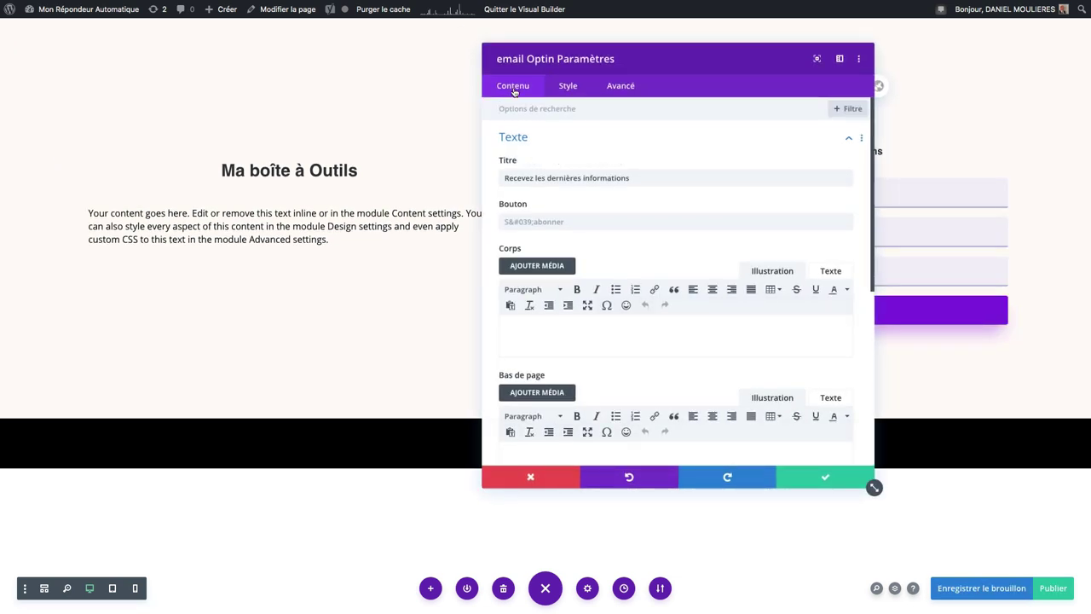
{"action": "scroll", "coordinate": [597, 204], "scroll_direction": "down", "scroll_amount": 10}
{"action": "left_click", "coordinate": [545, 358]}
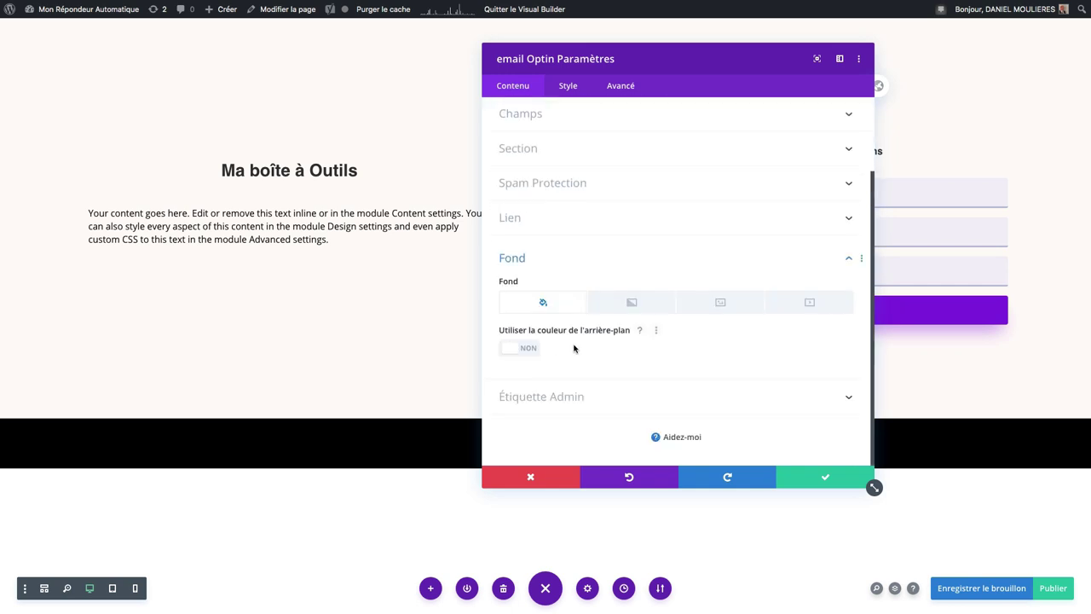
{"action": "left_click", "coordinate": [524, 348]}
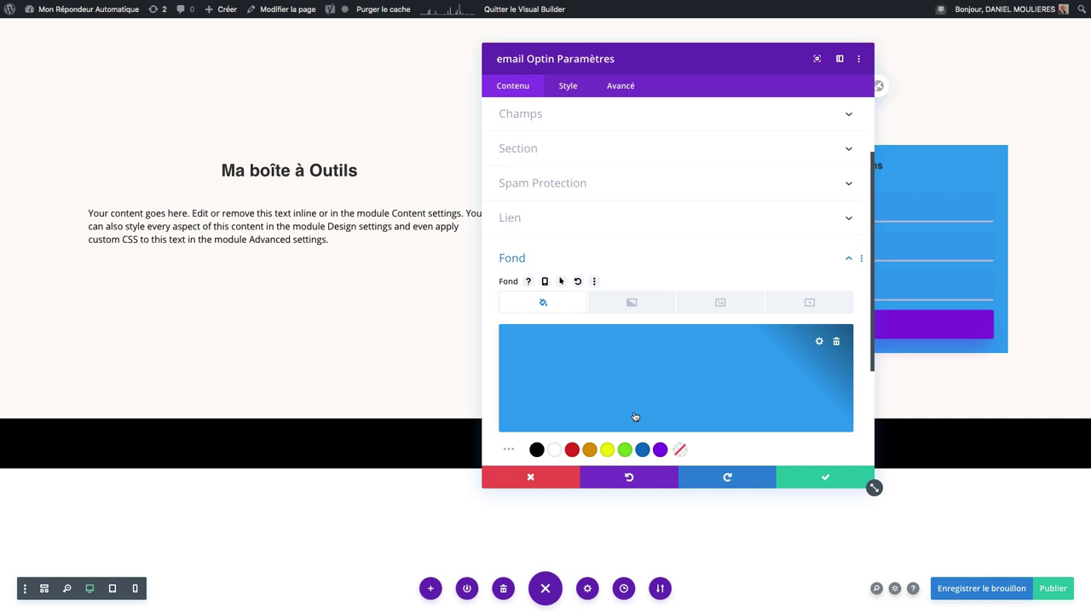
{"action": "left_click", "coordinate": [589, 449]}
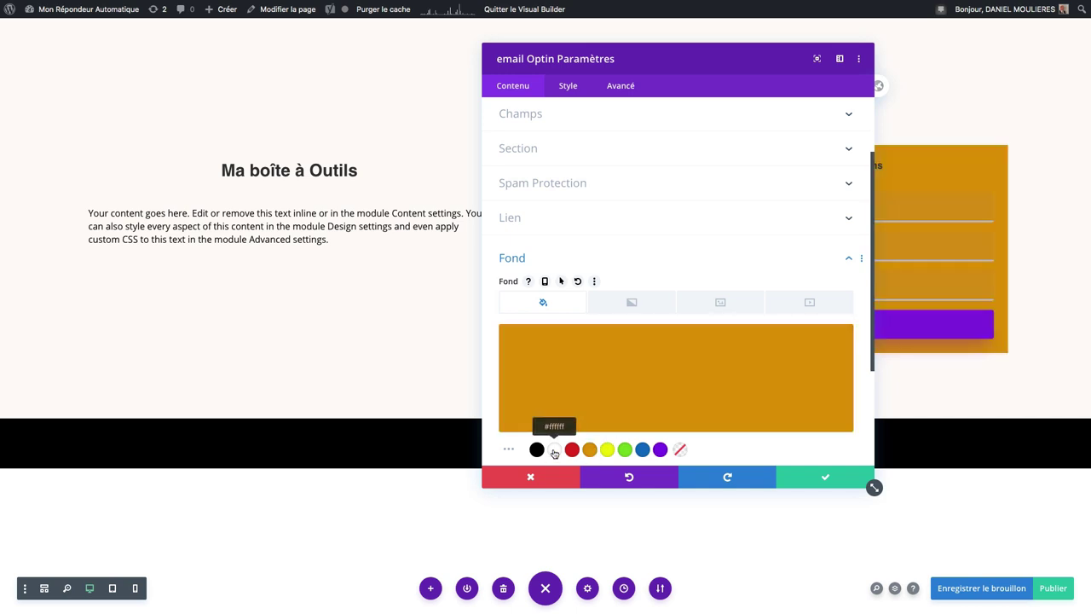
{"action": "scroll", "coordinate": [565, 353], "scroll_direction": "down", "scroll_amount": 1}
{"action": "left_click_drag", "start_coordinate": [680, 59], "coordinate": [366, 36]}
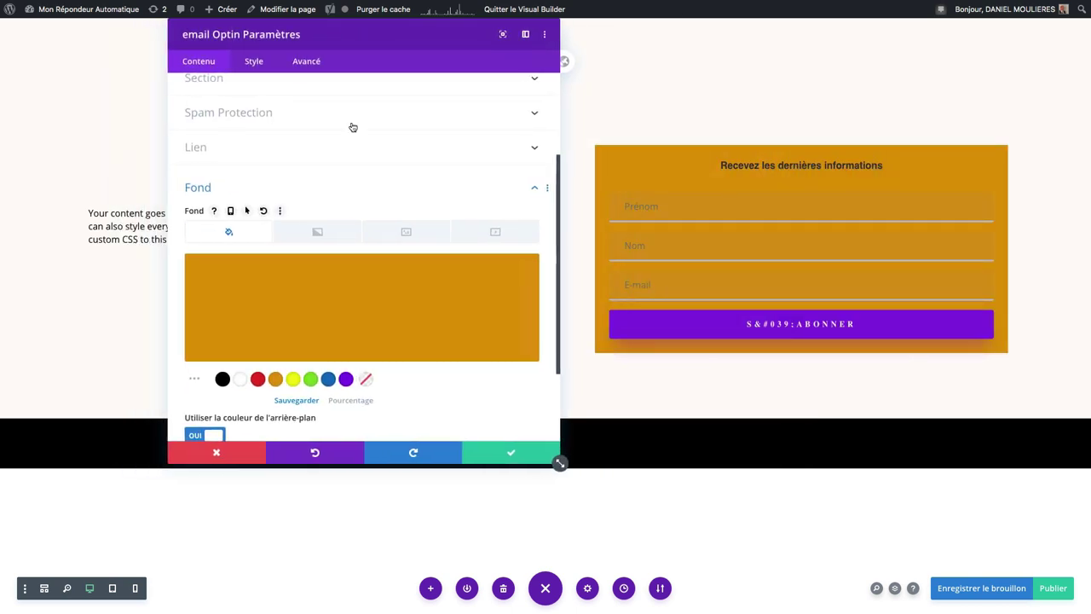
{"action": "scroll", "coordinate": [282, 324], "scroll_direction": "down", "scroll_amount": 2}
{"action": "left_click", "coordinate": [205, 319]}
- Preview the page layout in the tablet view and in the phone view
{"action": "left_click", "coordinate": [113, 594]}
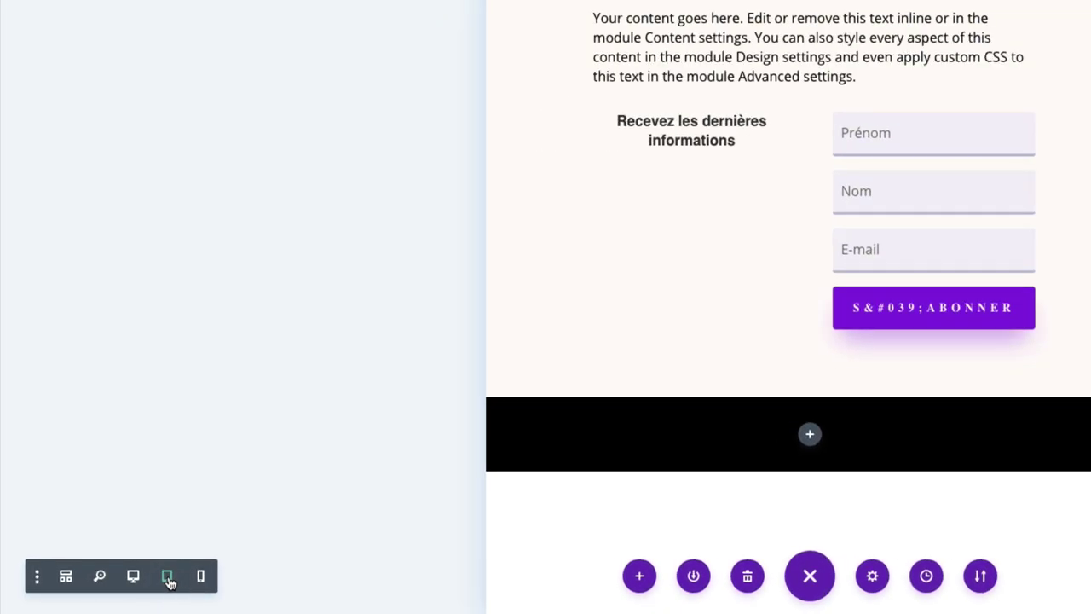
{"action": "left_click", "coordinate": [201, 576]}
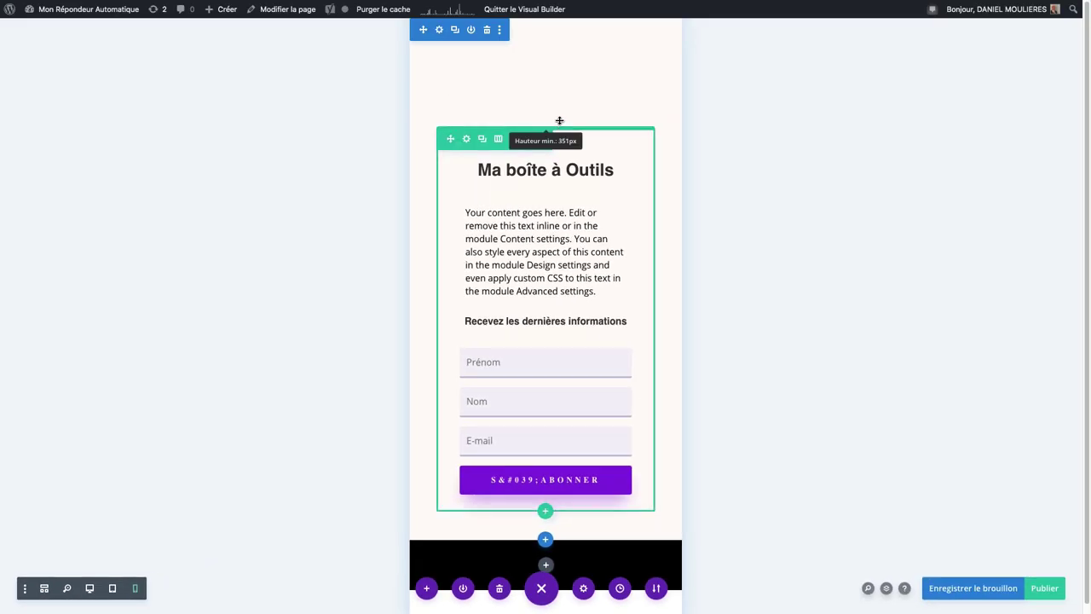
- Return to the desktop view and check the margin and padding options in the first section's settings
{"action": "left_click", "coordinate": [89, 588]}
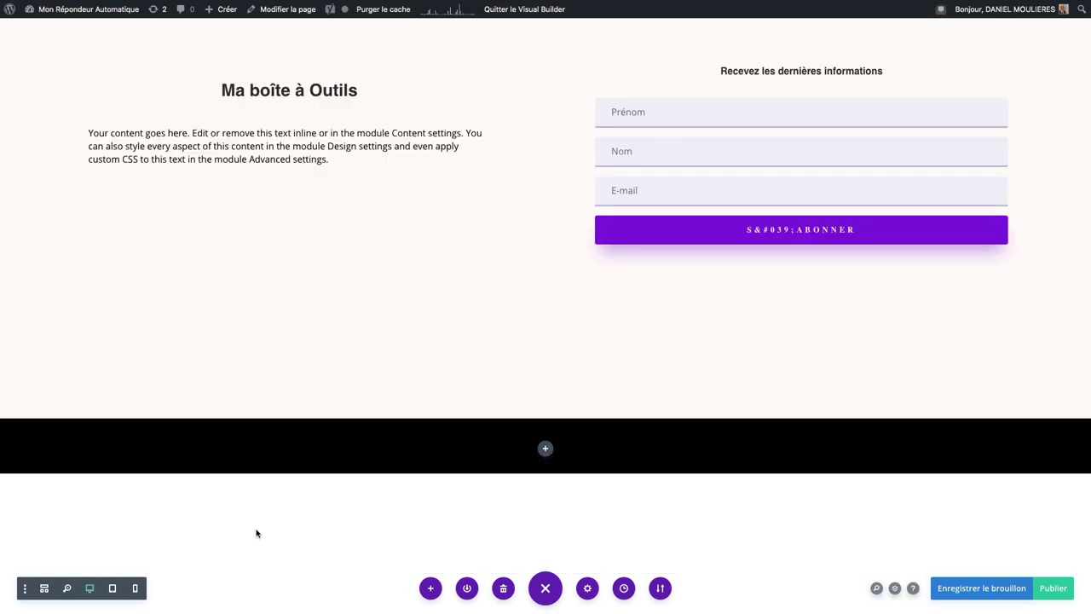
{"action": "left_click", "coordinate": [31, 33]}
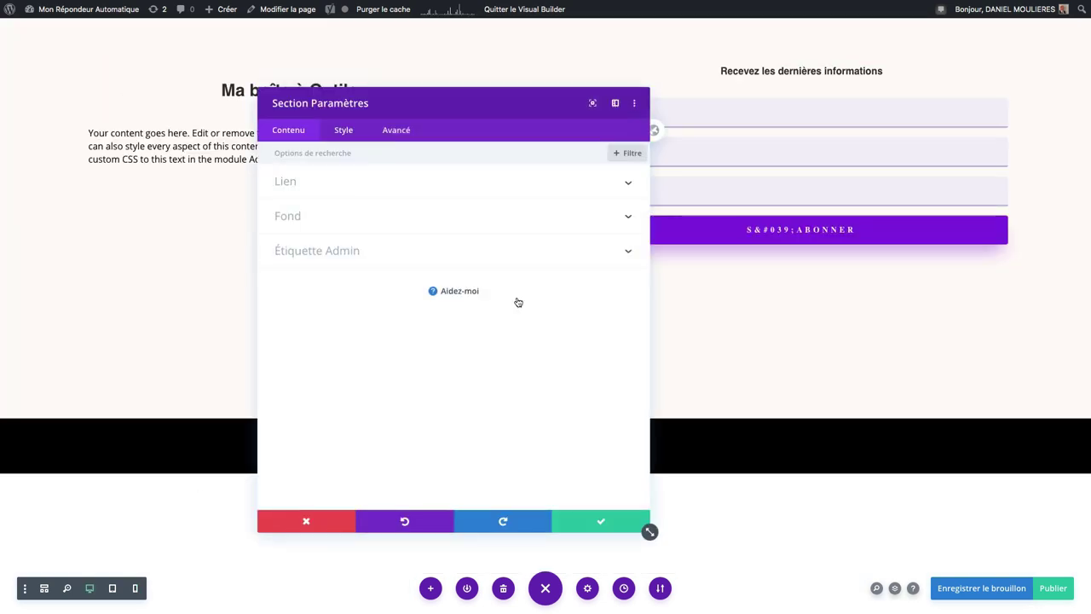
{"action": "left_click", "coordinate": [344, 130]}
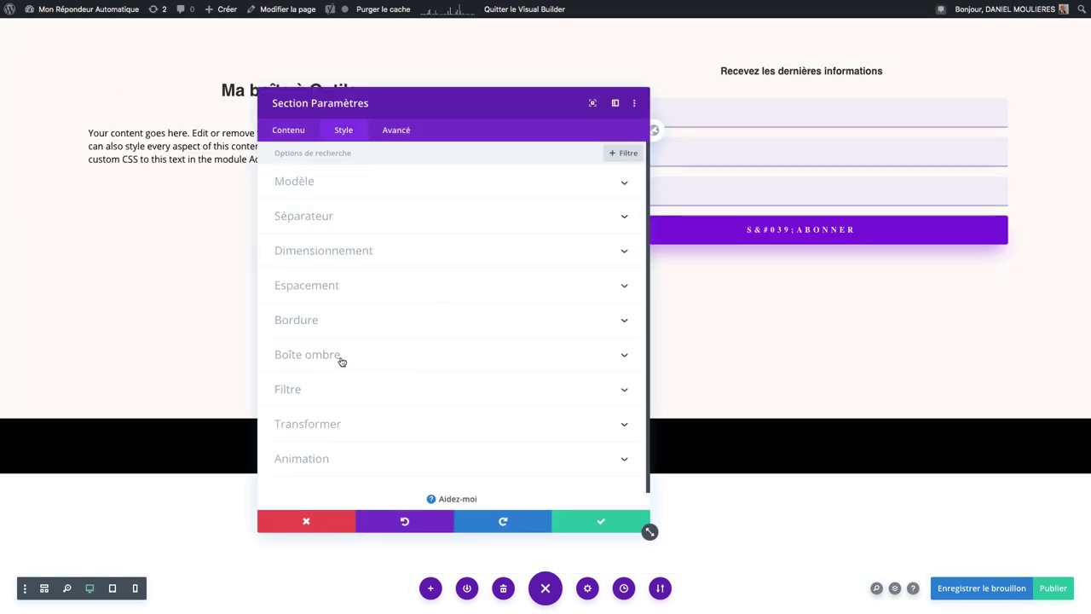
{"action": "left_click", "coordinate": [353, 286]}
{"action": "scroll", "coordinate": [358, 294], "scroll_direction": "up", "scroll_amount": 2}
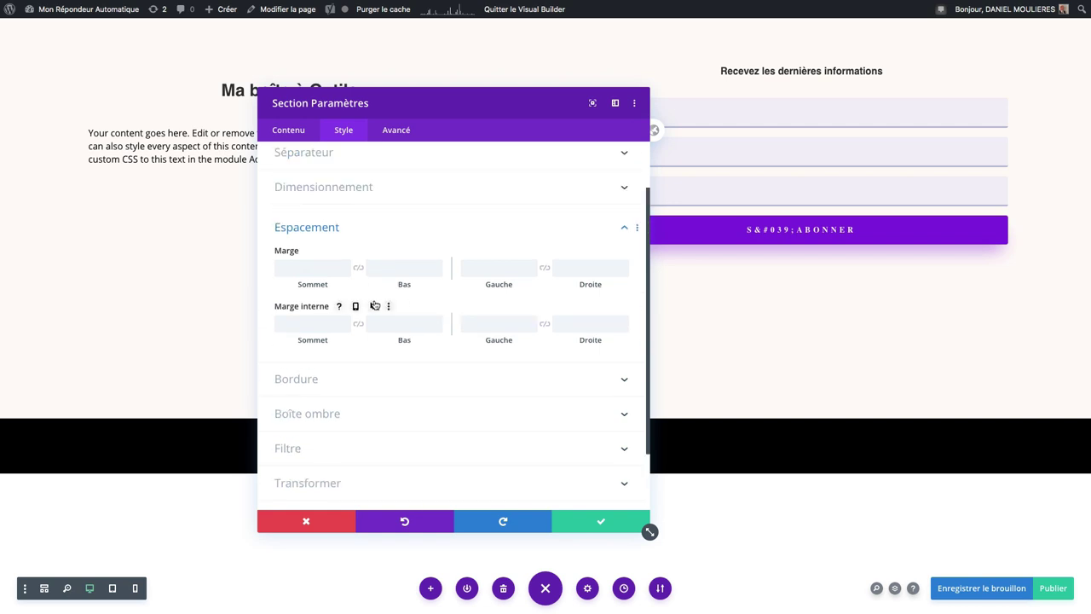
{"action": "left_click", "coordinate": [558, 521]}
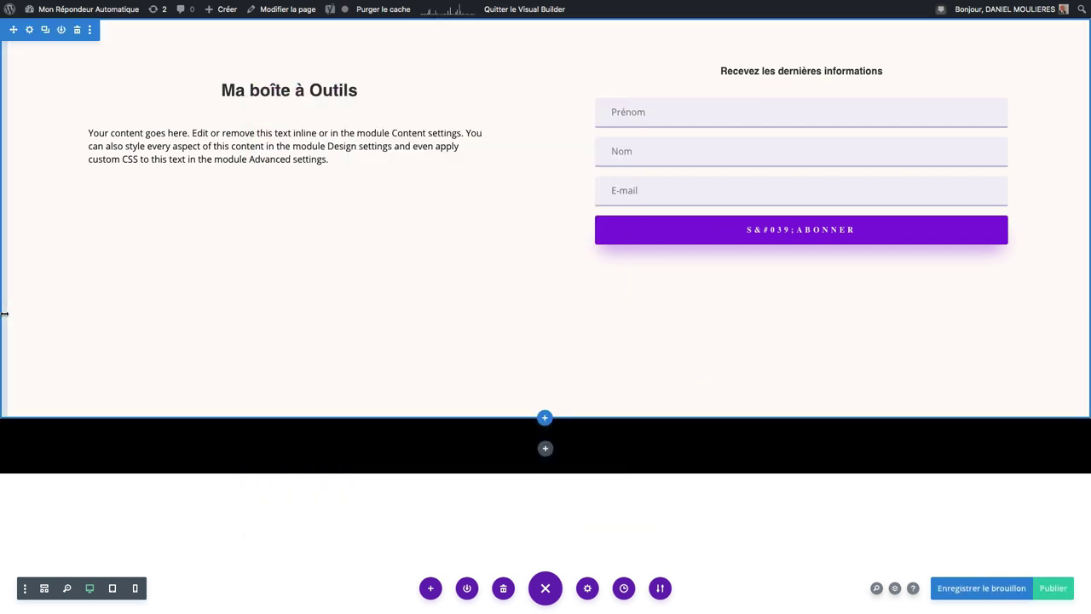
- Increase the first section's left and right padding directly on the page, more on the right side, and save the draft
{"action": "left_click_drag", "start_coordinate": [3, 312], "coordinate": [59, 317]}
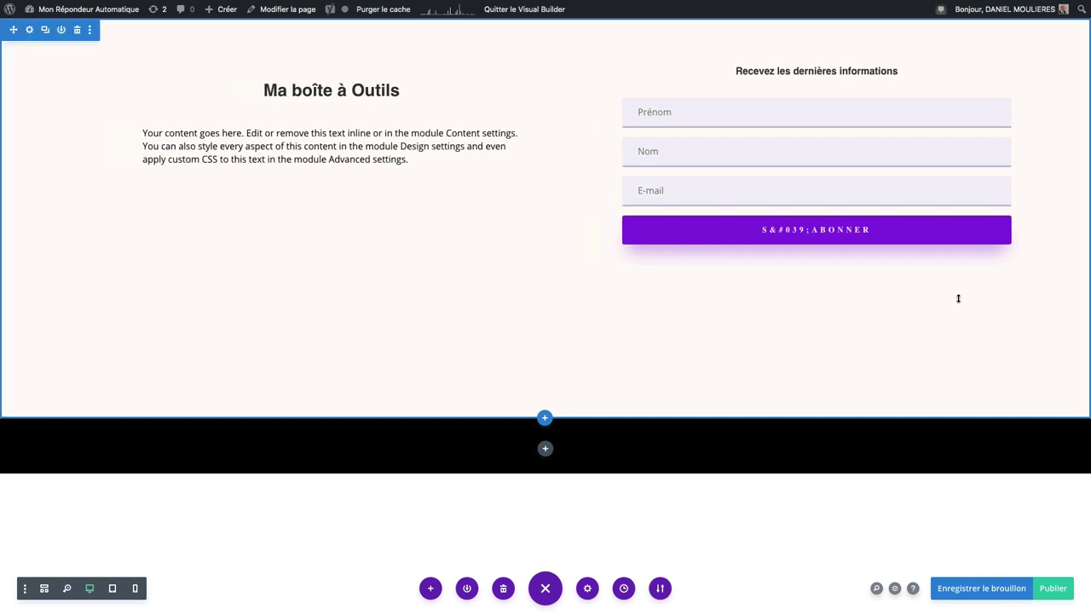
{"action": "left_click_drag", "start_coordinate": [1088, 293], "coordinate": [955, 297]}
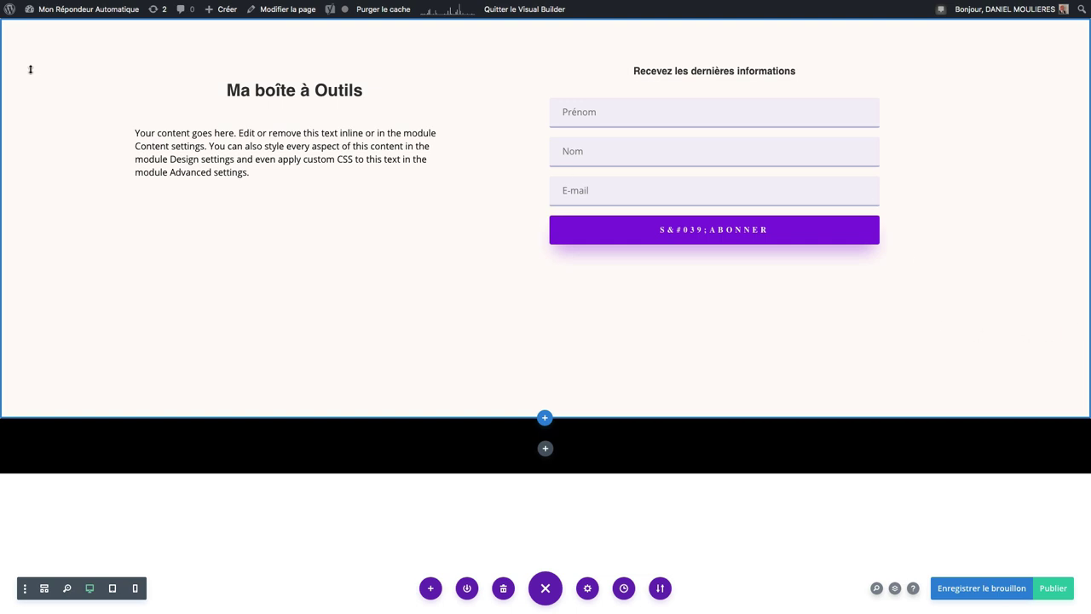
{"action": "left_click", "coordinate": [960, 588]}
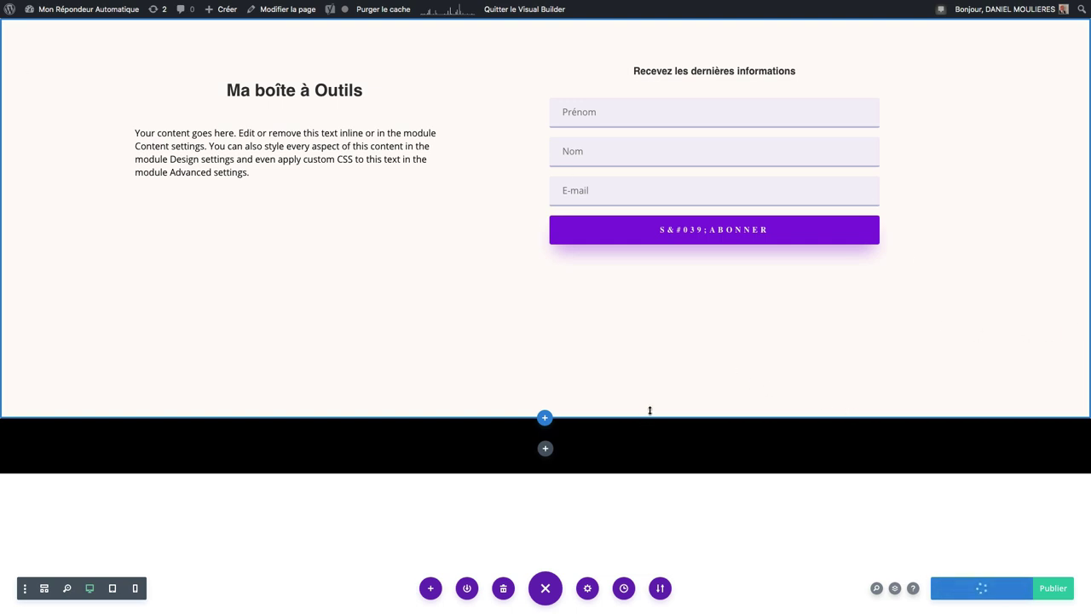